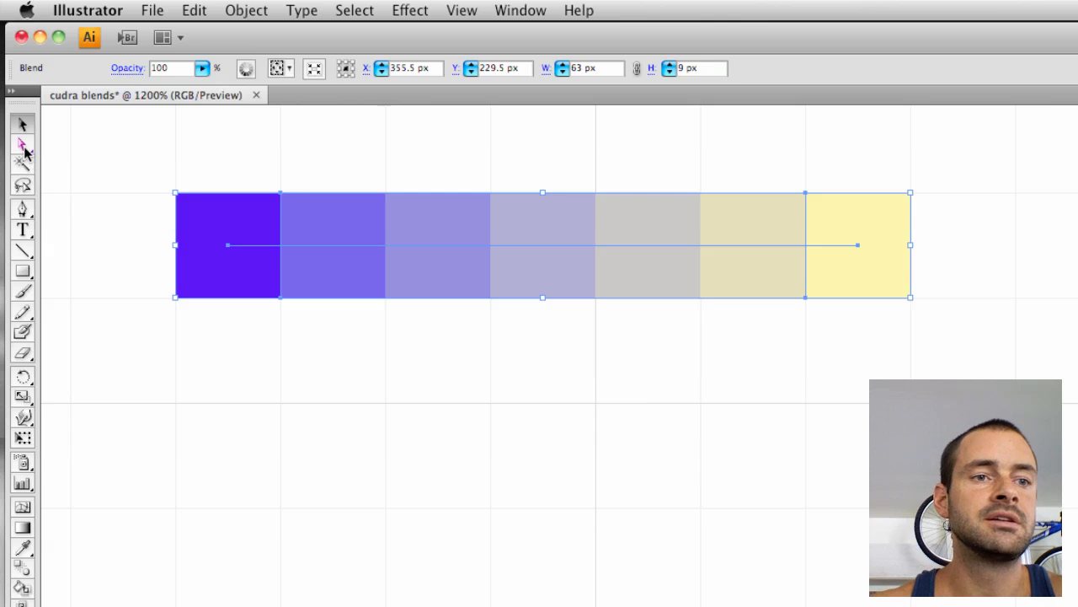
Examine the finished blend by individually selecting its purple and yellow end squares
{"action": "left_click", "coordinate": [23, 146]}
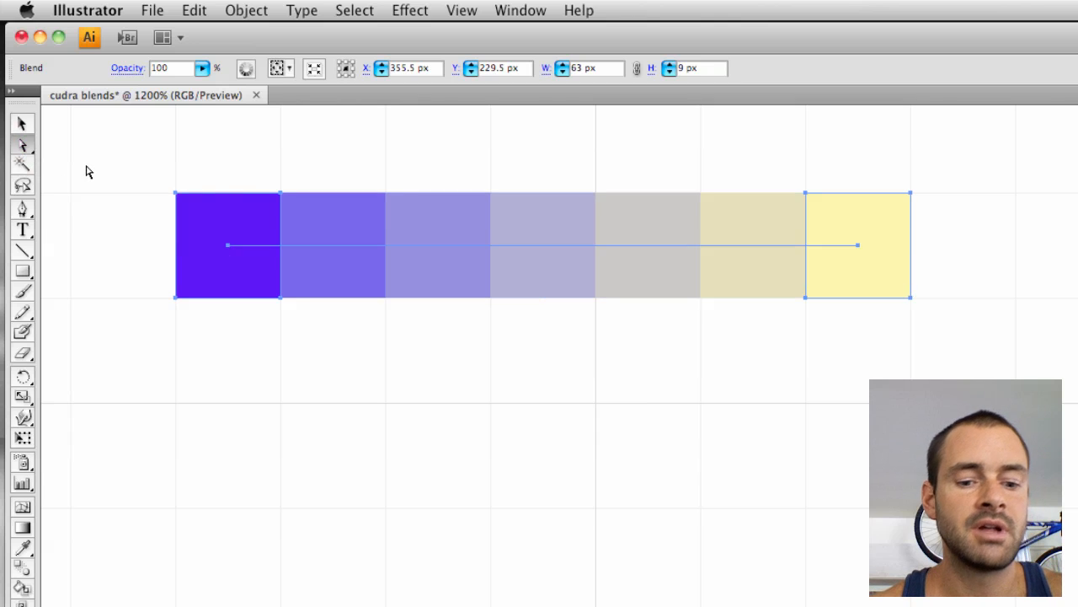
{"action": "left_click", "coordinate": [341, 174]}
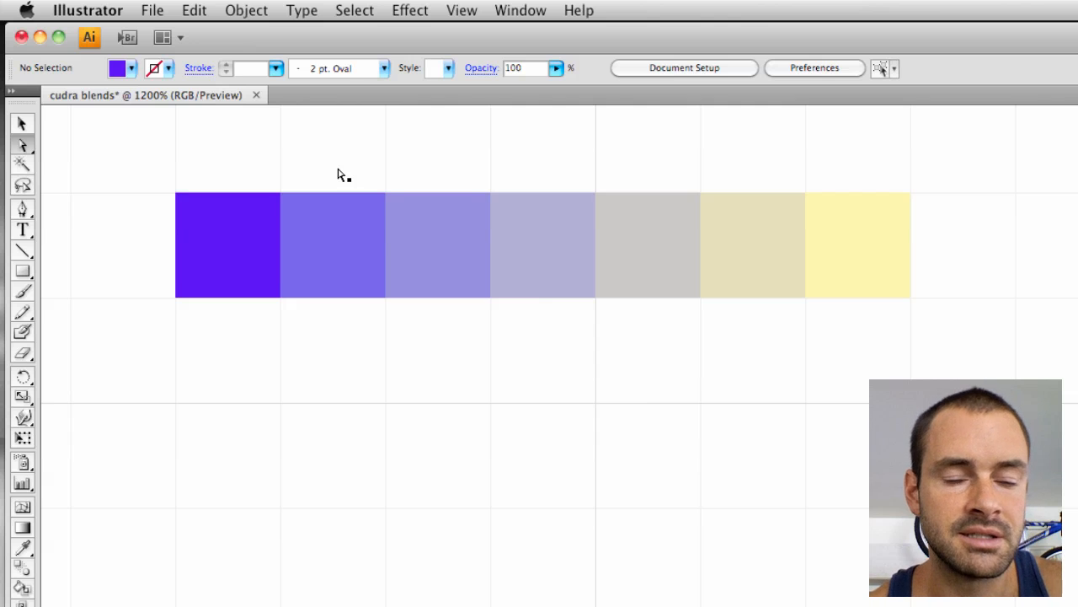
{"action": "left_click", "coordinate": [271, 208]}
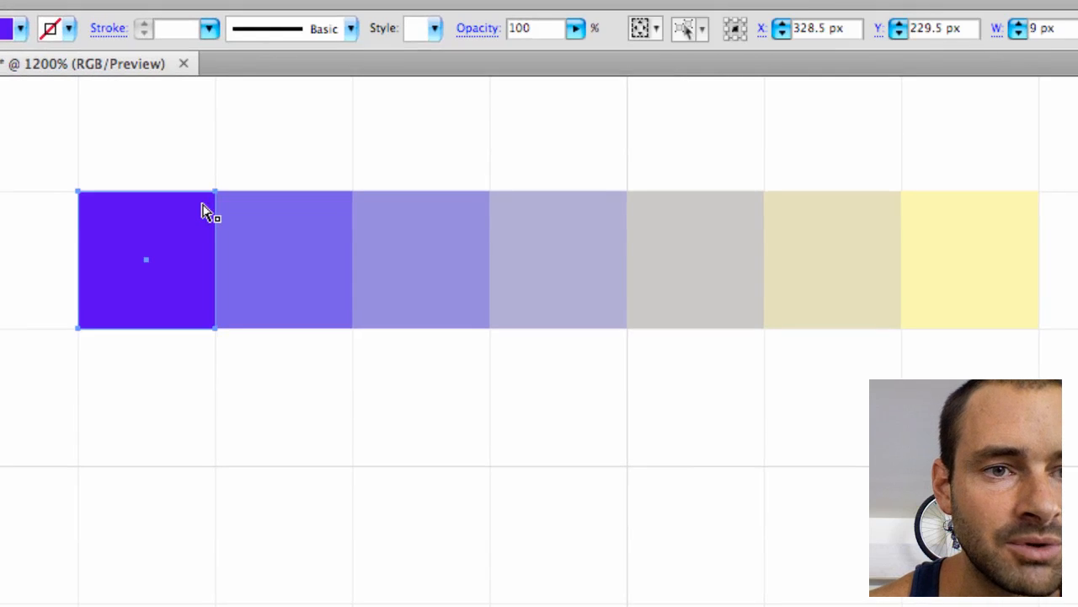
{"action": "left_click", "coordinate": [974, 233]}
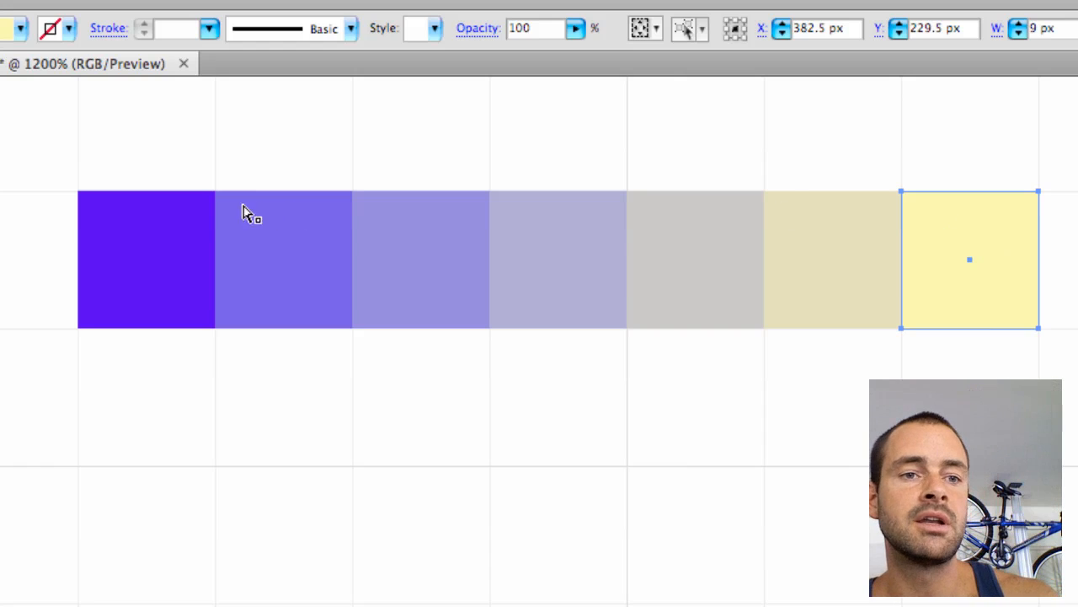
{"action": "left_click", "coordinate": [191, 222]}
{"action": "left_click", "coordinate": [161, 167]}
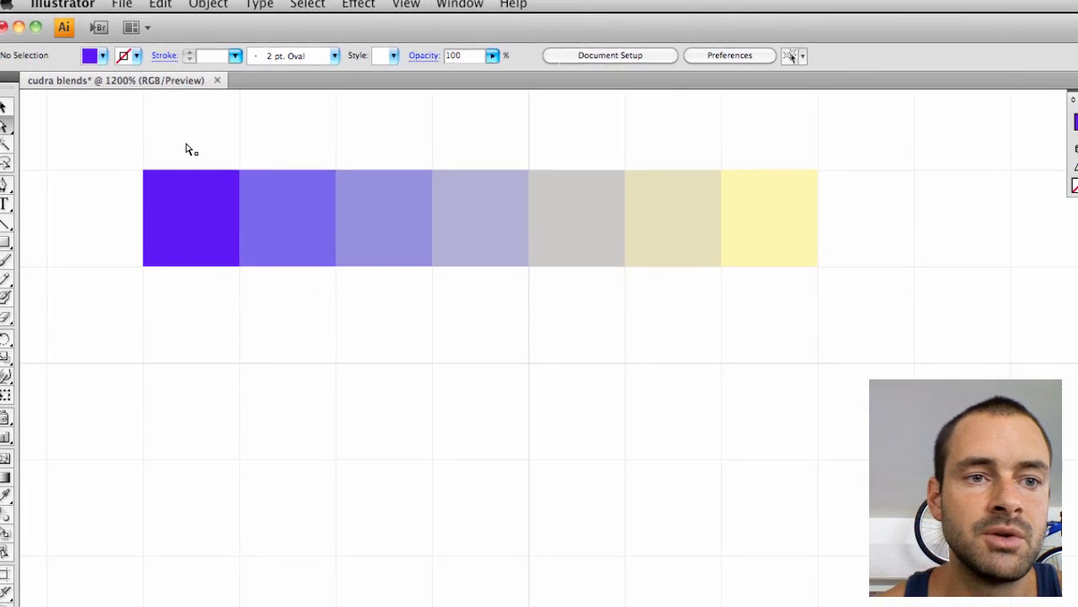
Create a new Web document of 800 x 600 px with one artboard and show its grid
{"action": "left_click", "coordinate": [127, 8]}
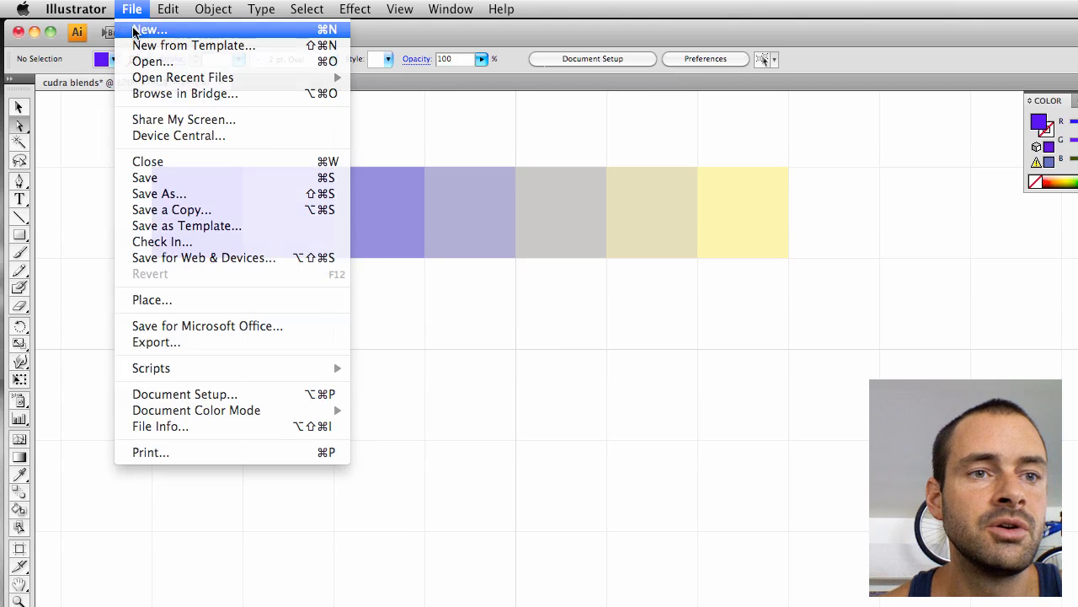
{"action": "left_click", "coordinate": [135, 32]}
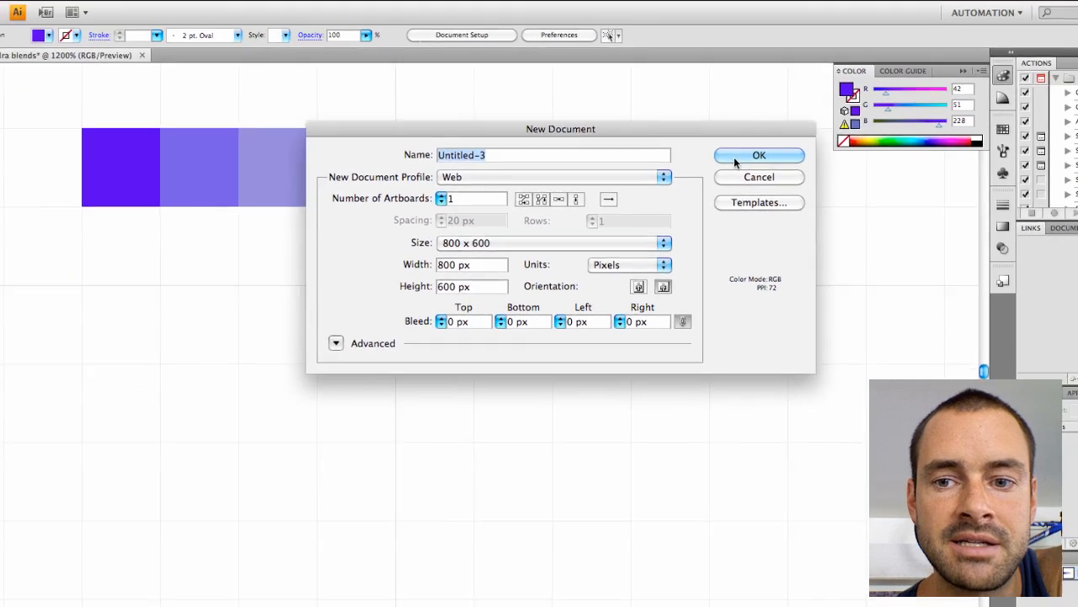
{"action": "left_click", "coordinate": [846, 121]}
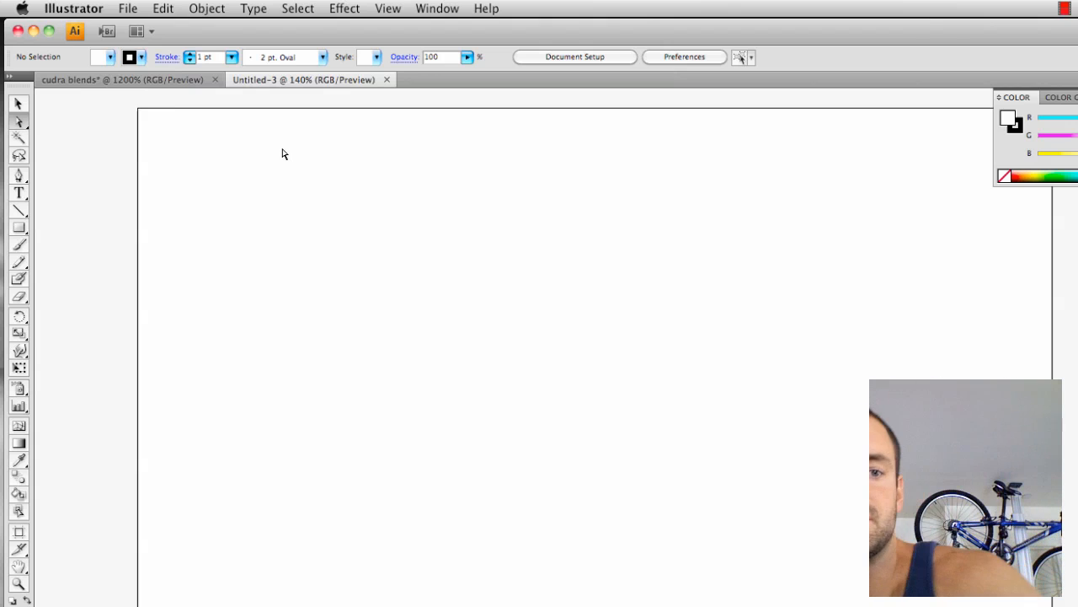
{"action": "left_click", "coordinate": [387, 9]}
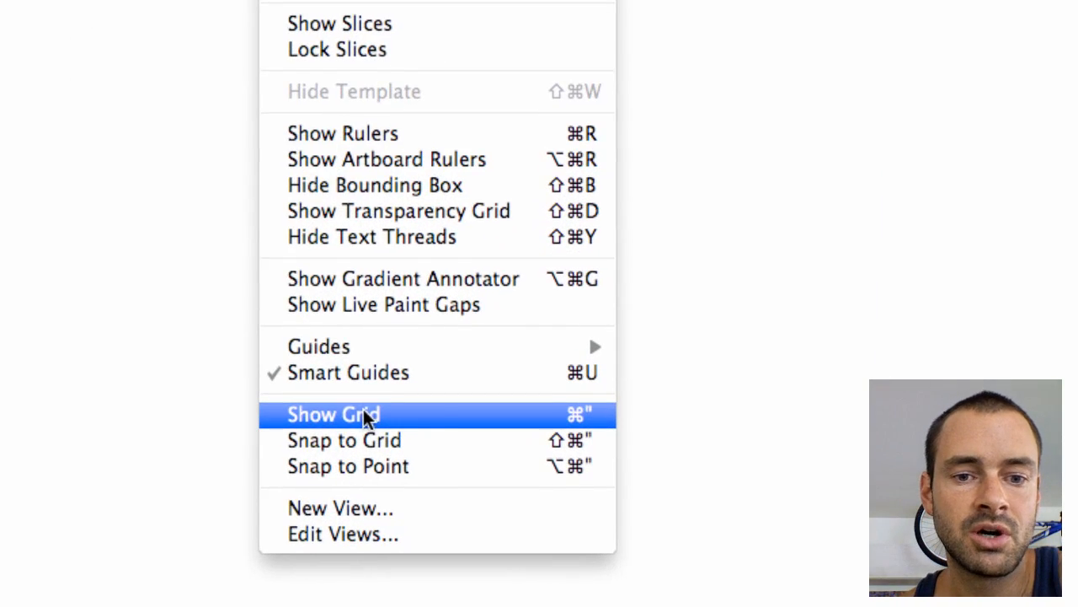
{"action": "left_click", "coordinate": [440, 421]}
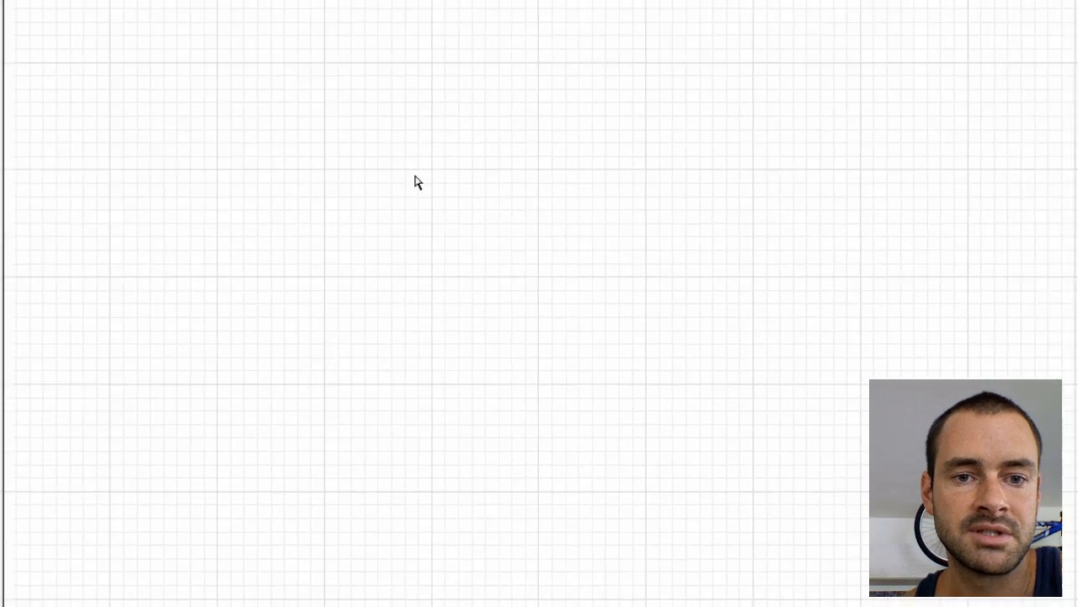
Turn on Snap to Grid and draw a 9 x 9 px square filling one grid cell
{"action": "key", "text": "z"}
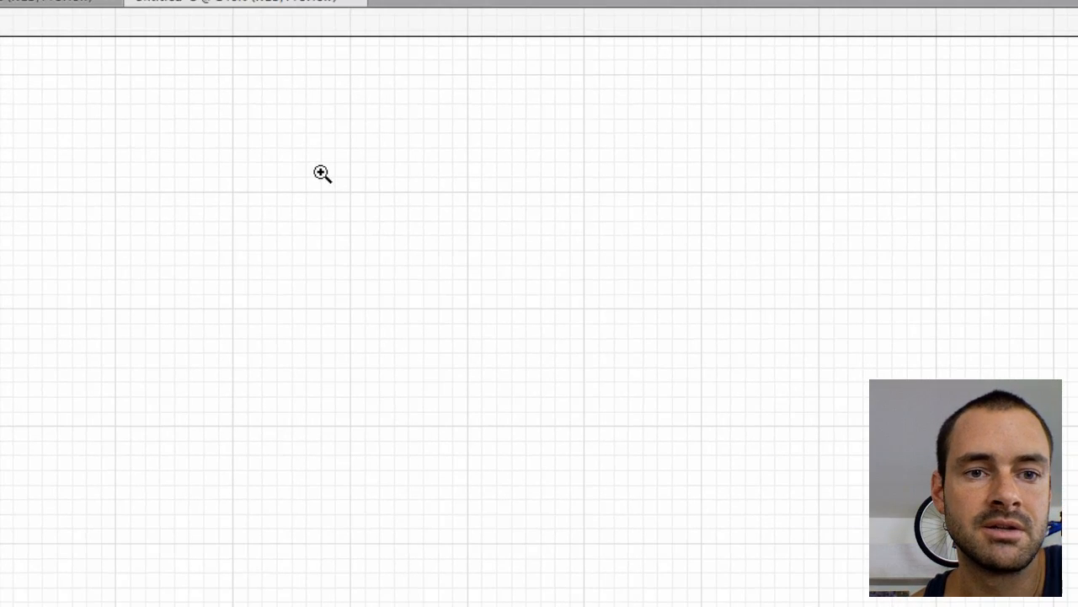
{"action": "left_click_drag", "start_coordinate": [321, 173], "coordinate": [613, 411]}
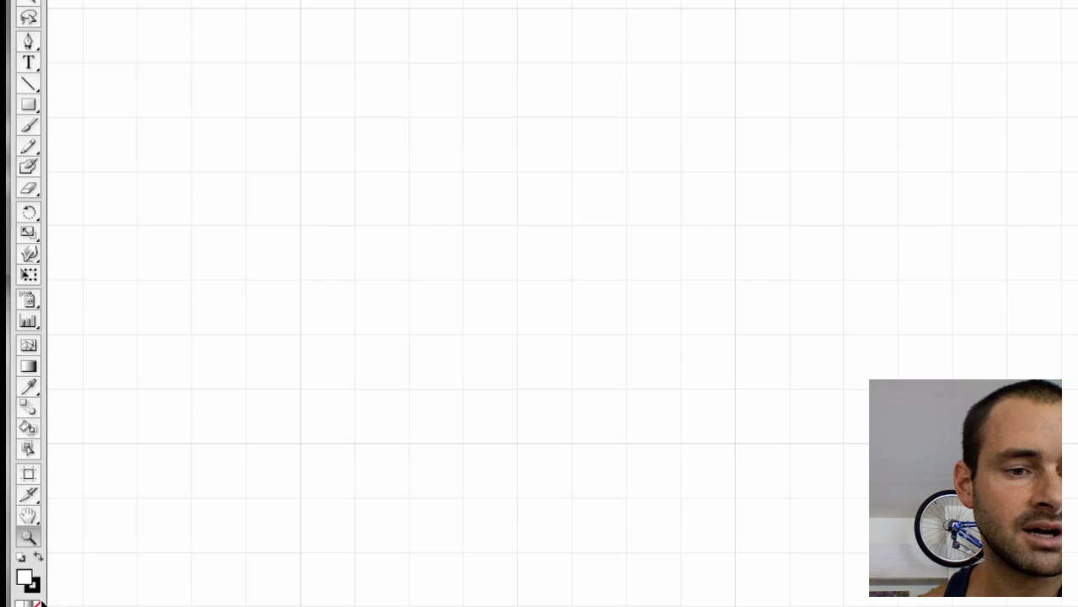
{"action": "left_click", "coordinate": [28, 105]}
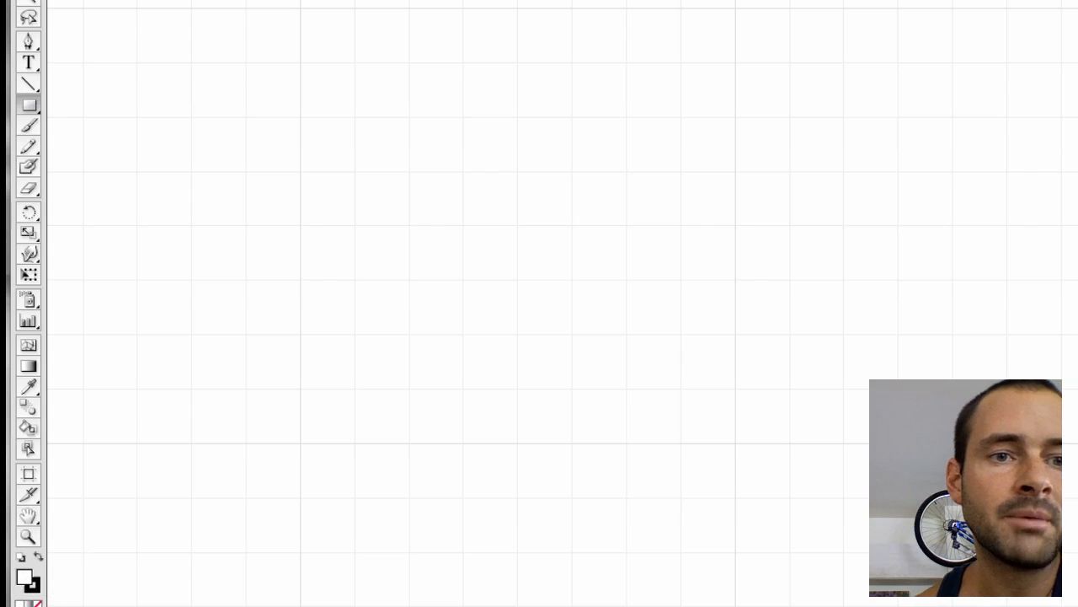
{"action": "left_click_drag", "start_coordinate": [361, 13], "coordinate": [460, 130]}
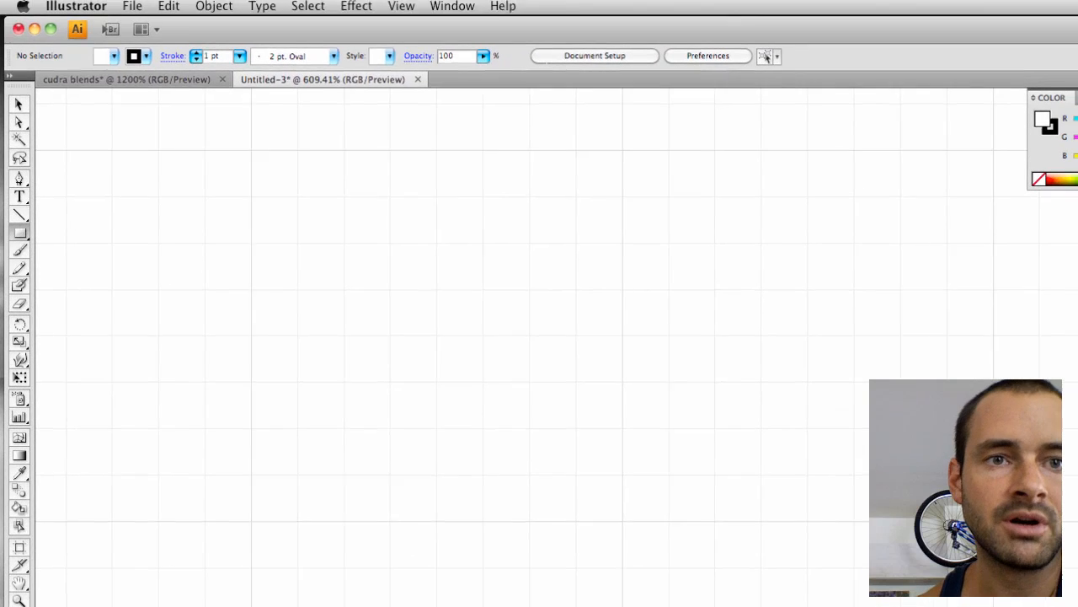
{"action": "left_click", "coordinate": [400, 9]}
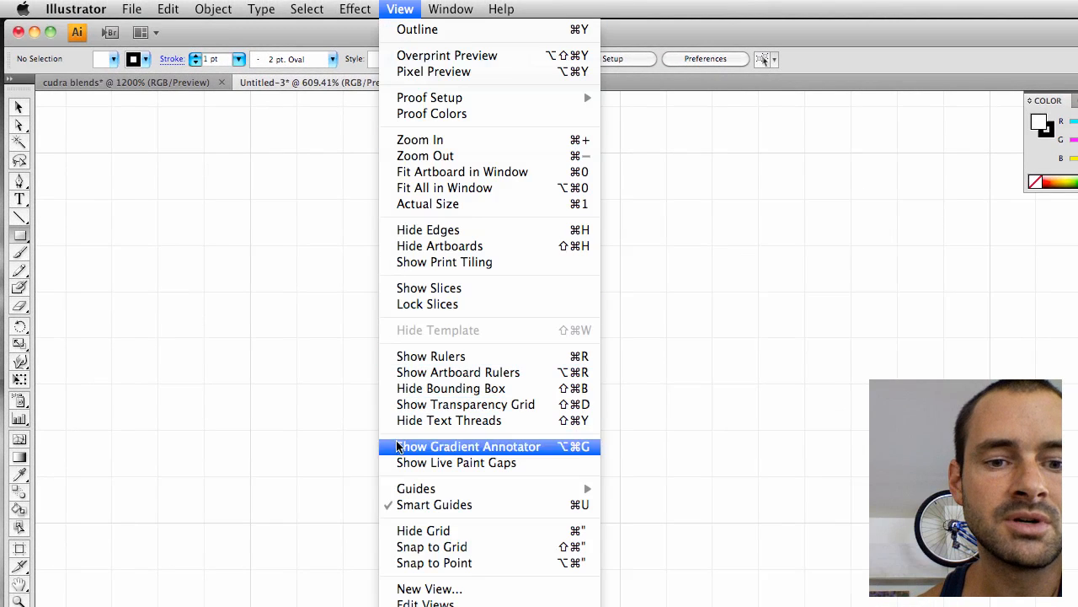
{"action": "left_click", "coordinate": [415, 546]}
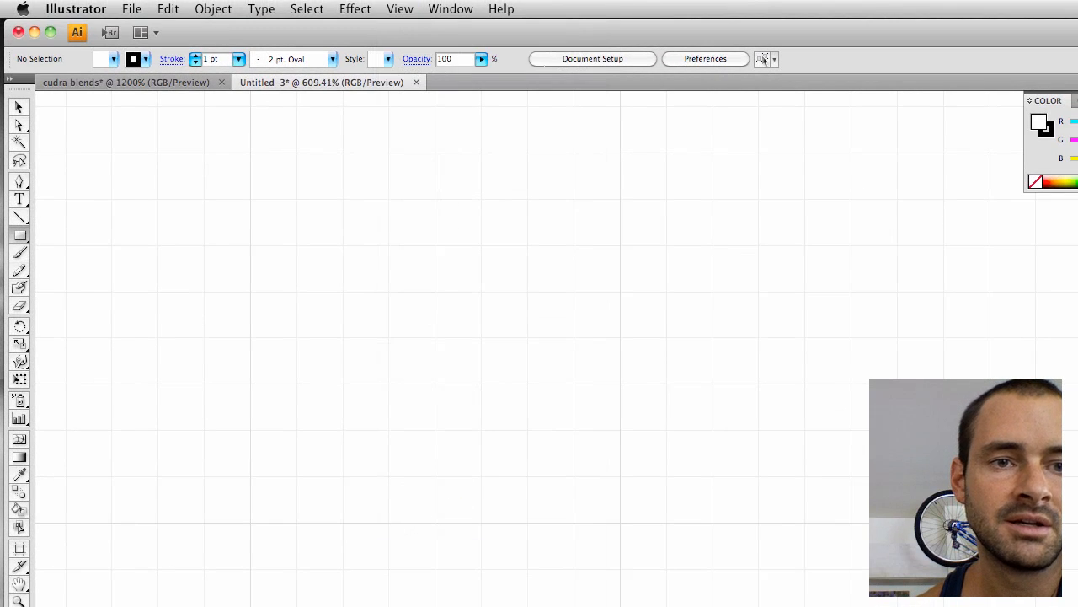
{"action": "left_click_drag", "start_coordinate": [250, 152], "coordinate": [295, 197]}
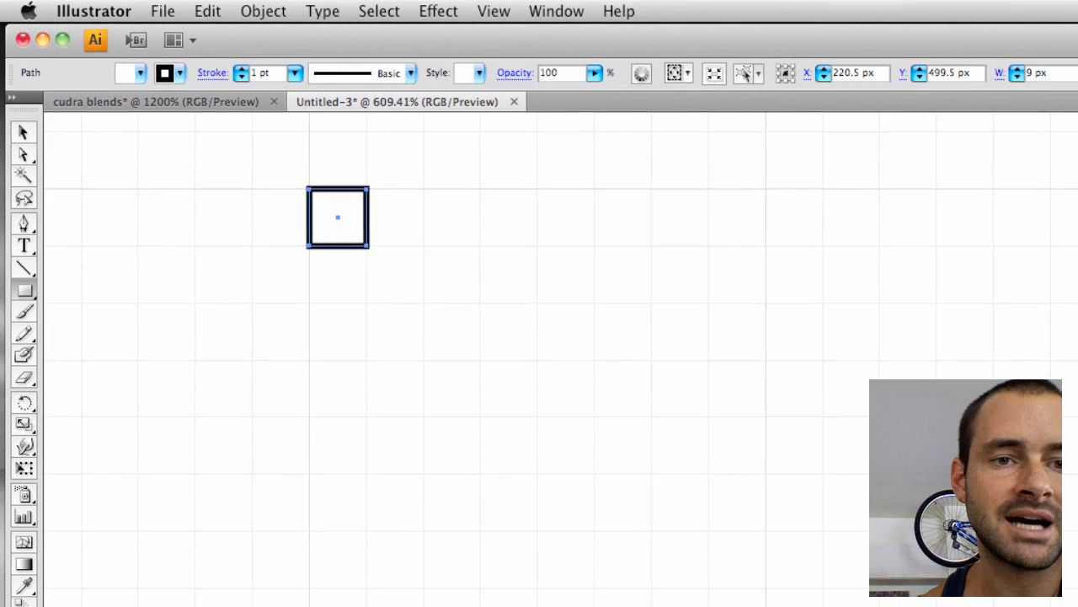
{"action": "left_click_drag", "start_coordinate": [366, 244], "coordinate": [652, 531]}
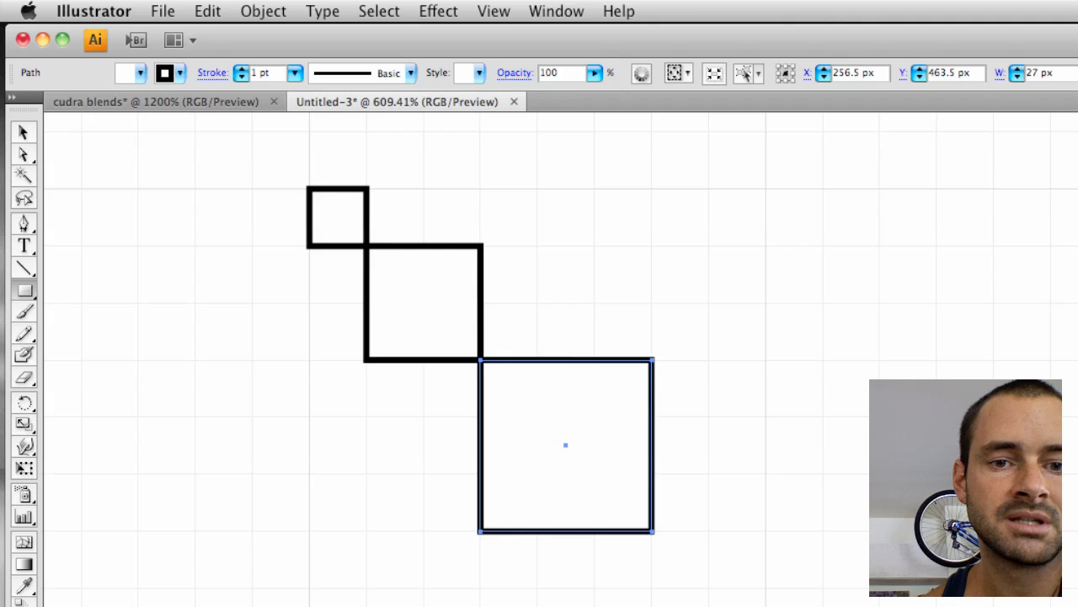
{"action": "left_click", "coordinate": [22, 132]}
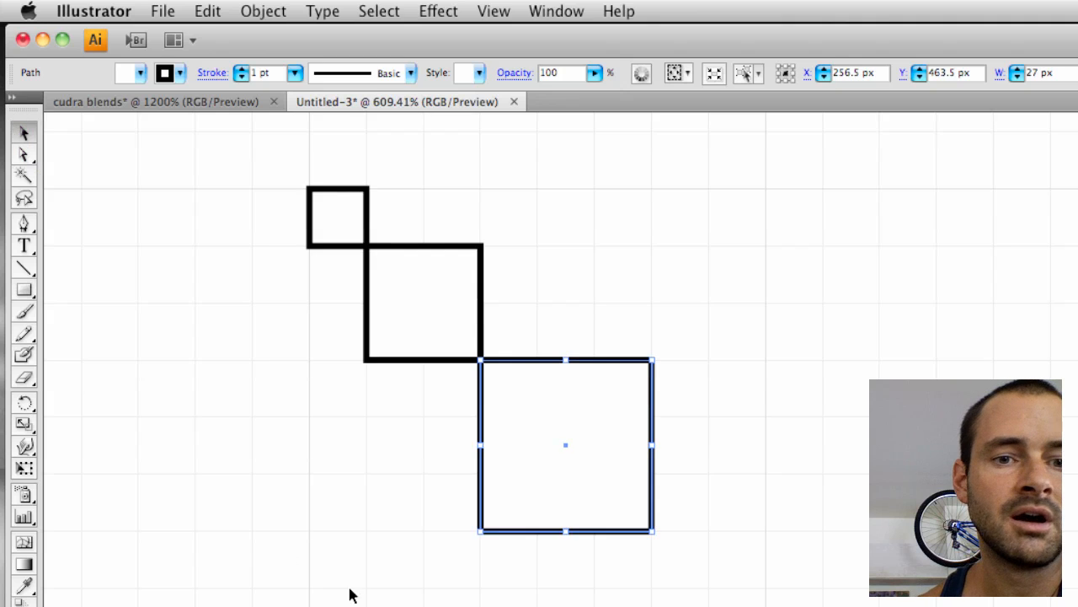
{"action": "left_click_drag", "start_coordinate": [376, 602], "coordinate": [624, 332]}
{"action": "key", "text": "Delete"}
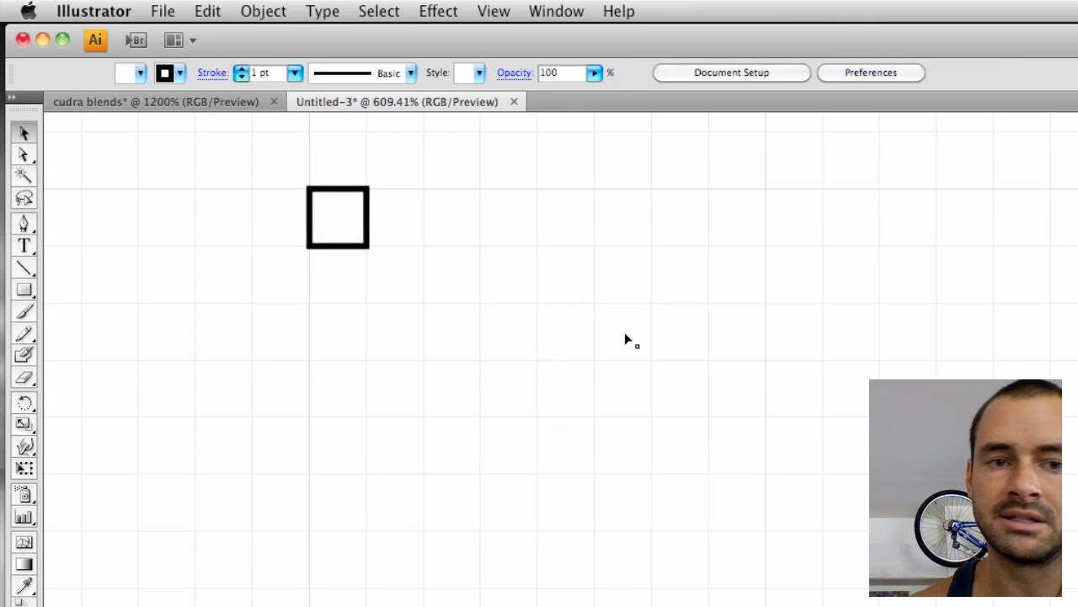
Remove the square's stroke and fill it with yellow (R 255, G 240, B 31)
{"action": "left_click", "coordinate": [352, 228]}
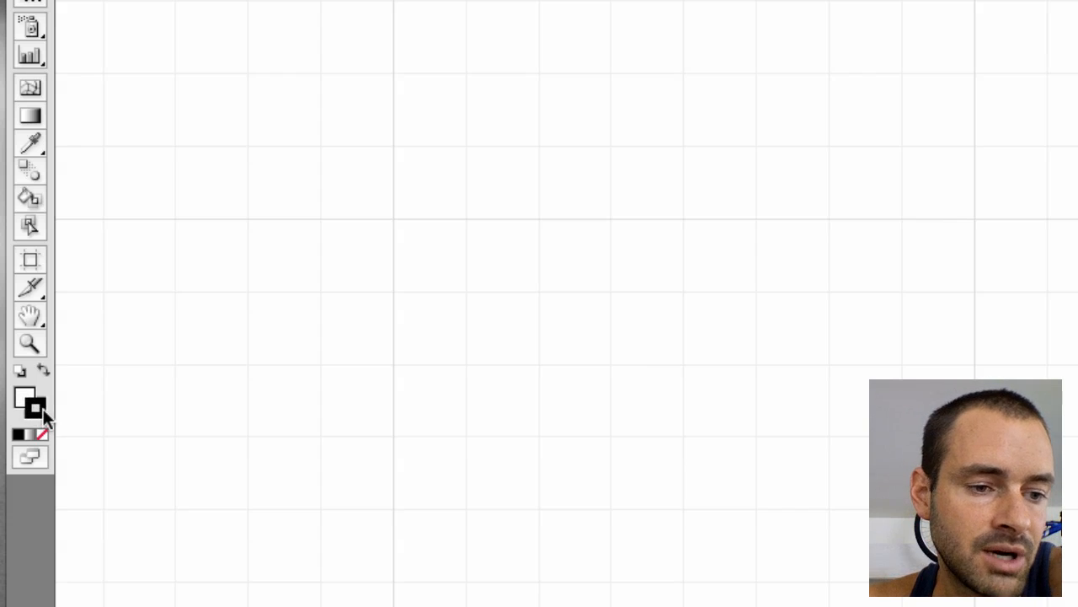
{"action": "left_click", "coordinate": [42, 435]}
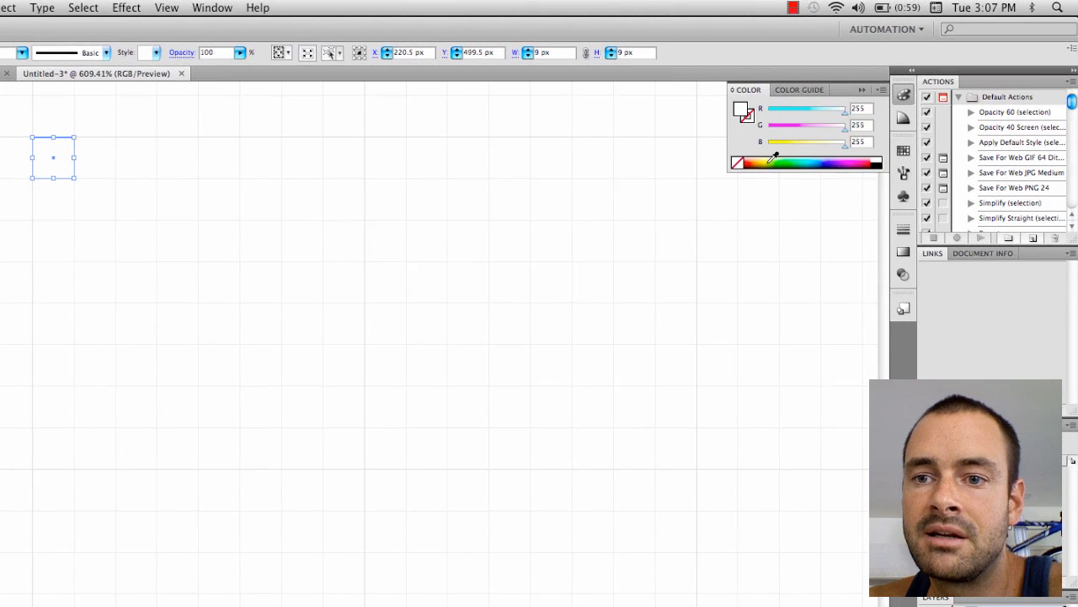
{"action": "left_click", "coordinate": [768, 159]}
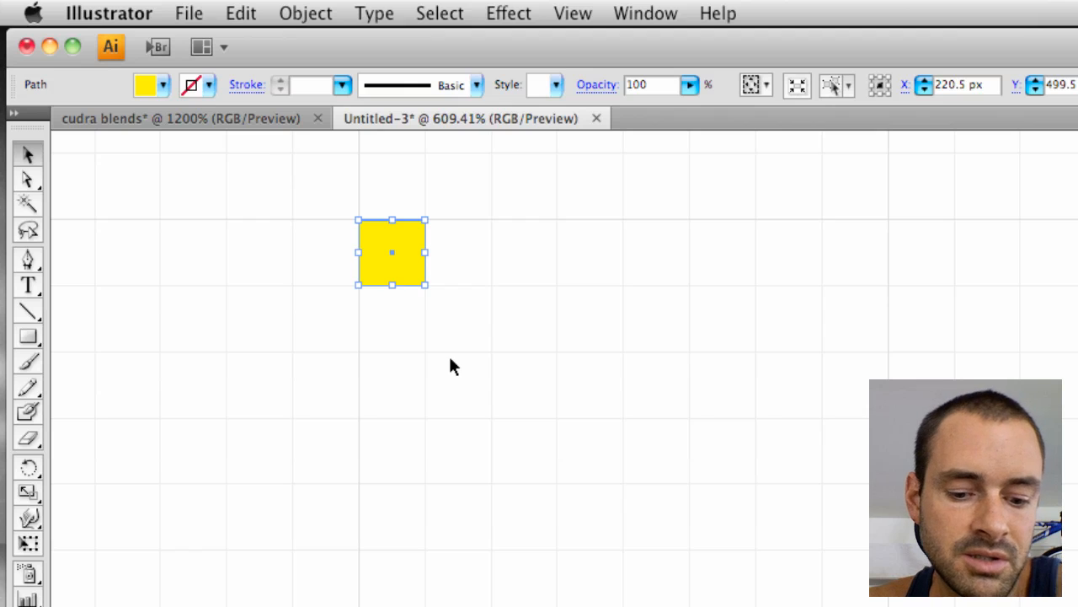
Place a duplicate of the yellow square 54 px to its right and fill the copy with purple (R 116, G 0, B 255)
{"action": "key", "text": "super+c"}
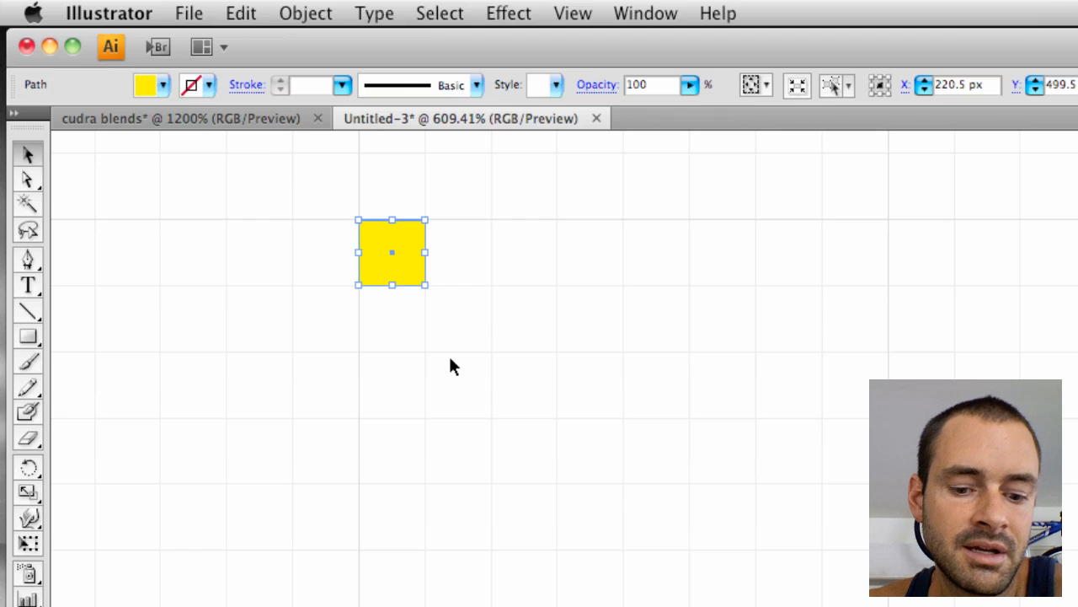
{"action": "key", "text": "a"}
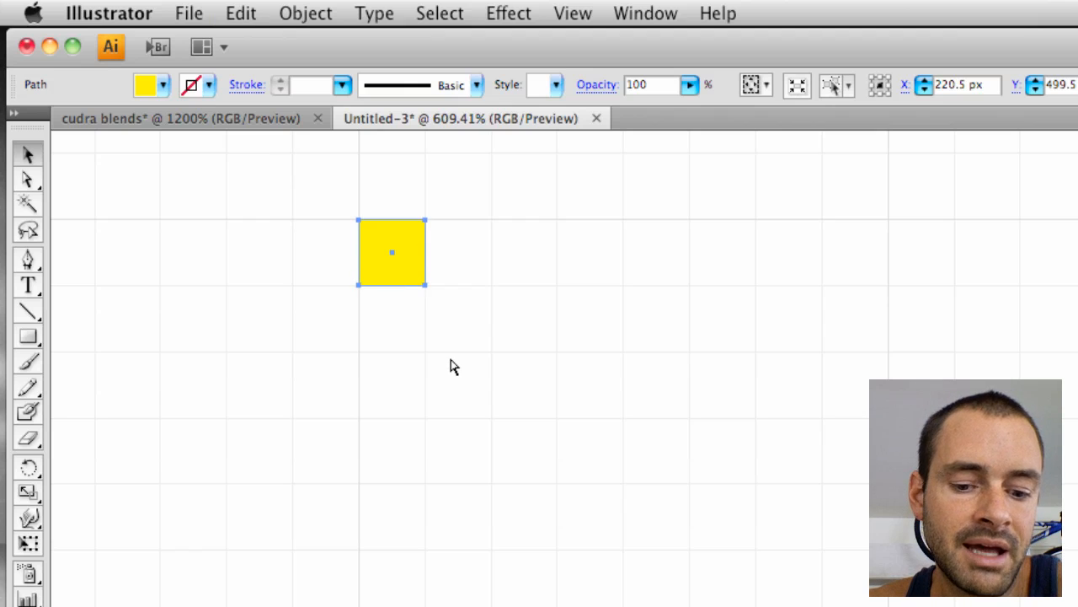
{"action": "key", "text": "v"}
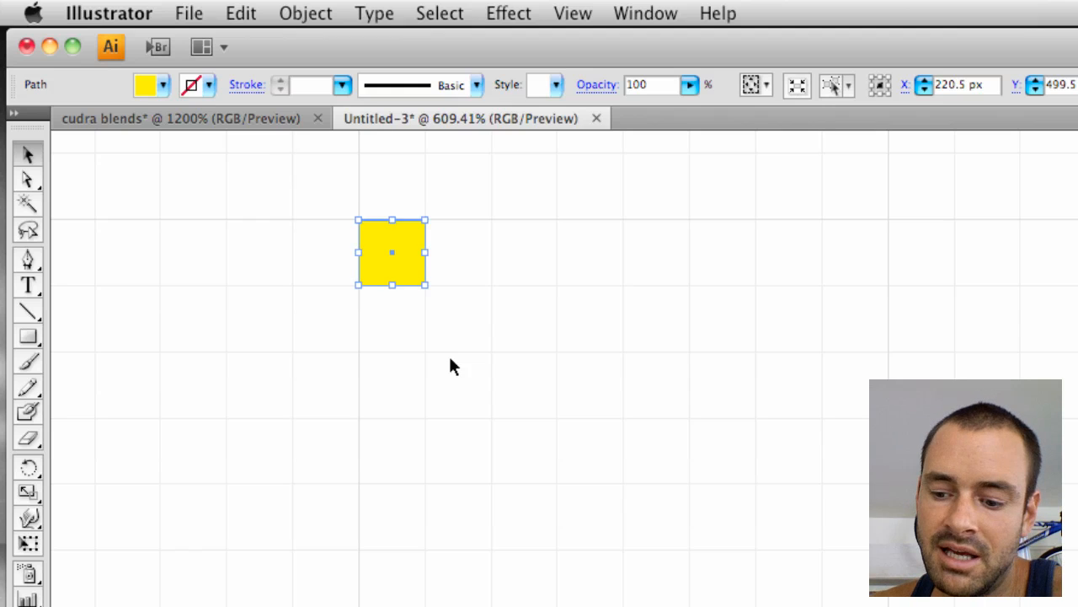
{"action": "key", "text": "alt+Right"}
{"action": "key", "text": "Right"}
{"action": "key", "text": "Right"}
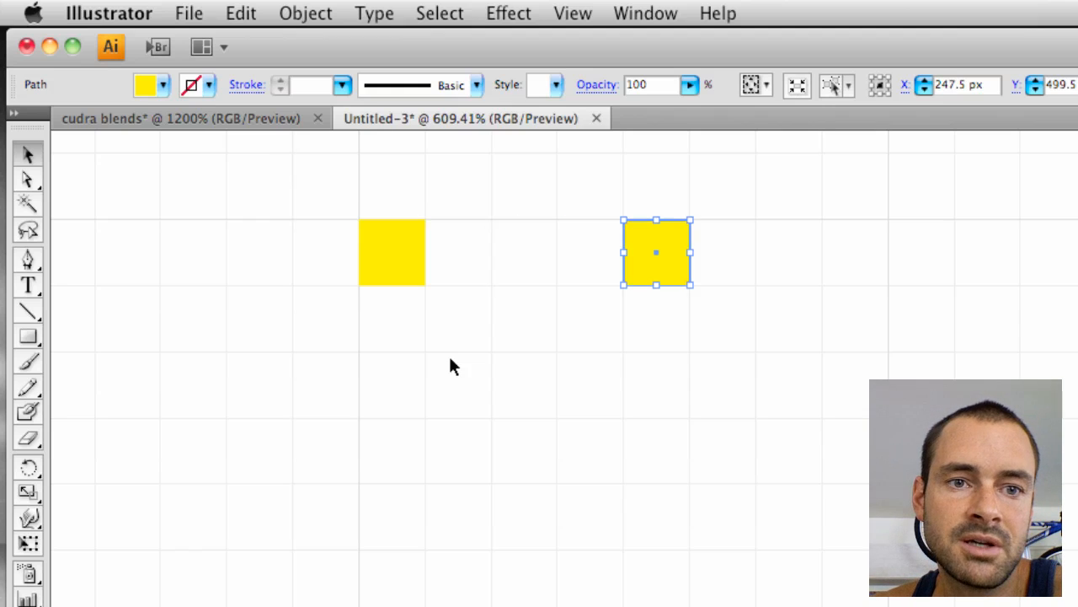
{"action": "key", "text": "Right"}
{"action": "key", "text": "Right"}
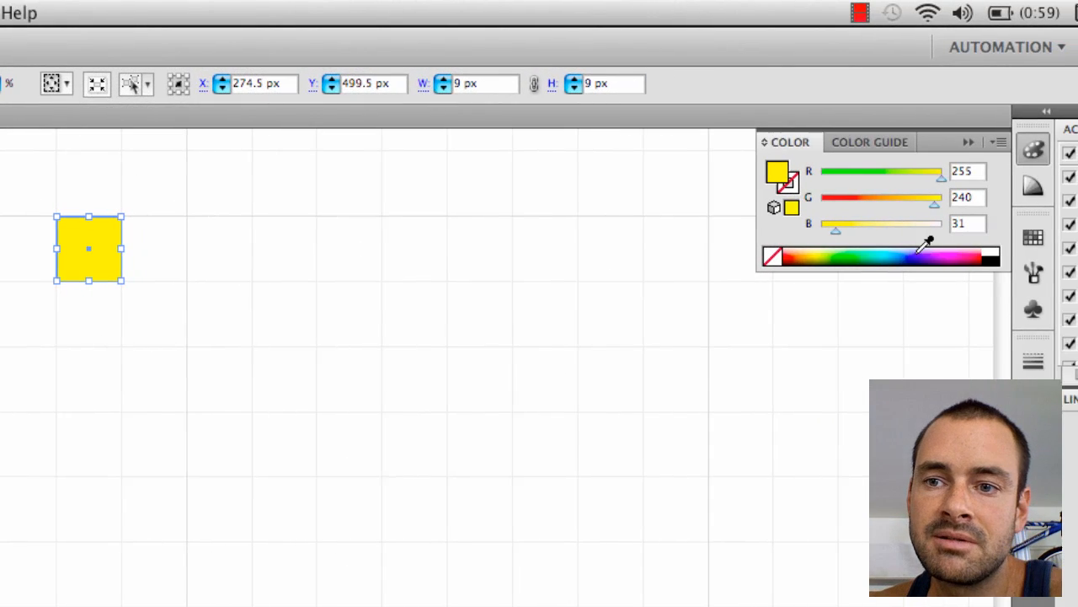
{"action": "left_click", "coordinate": [935, 255]}
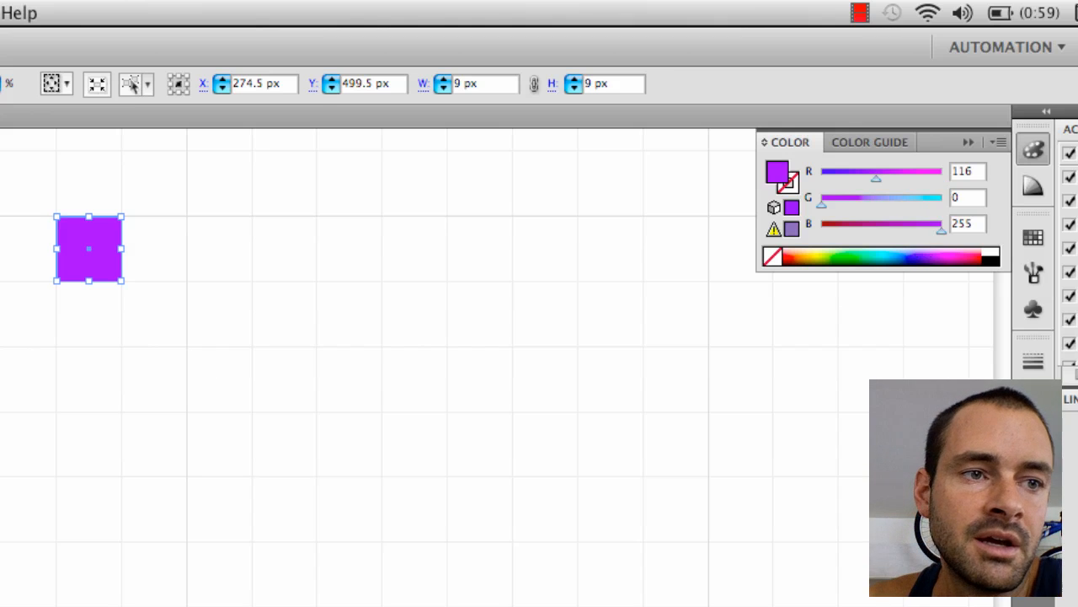
{"action": "left_click", "coordinate": [425, 314]}
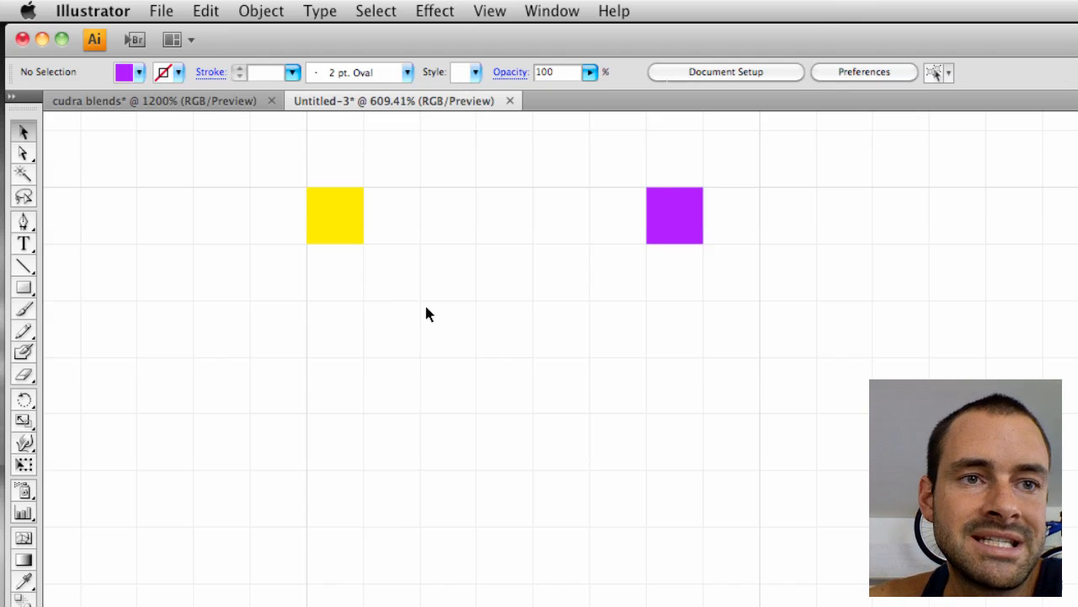
Set the blend options to Specified Steps spacing with 5 steps
{"action": "left_click", "coordinate": [262, 13]}
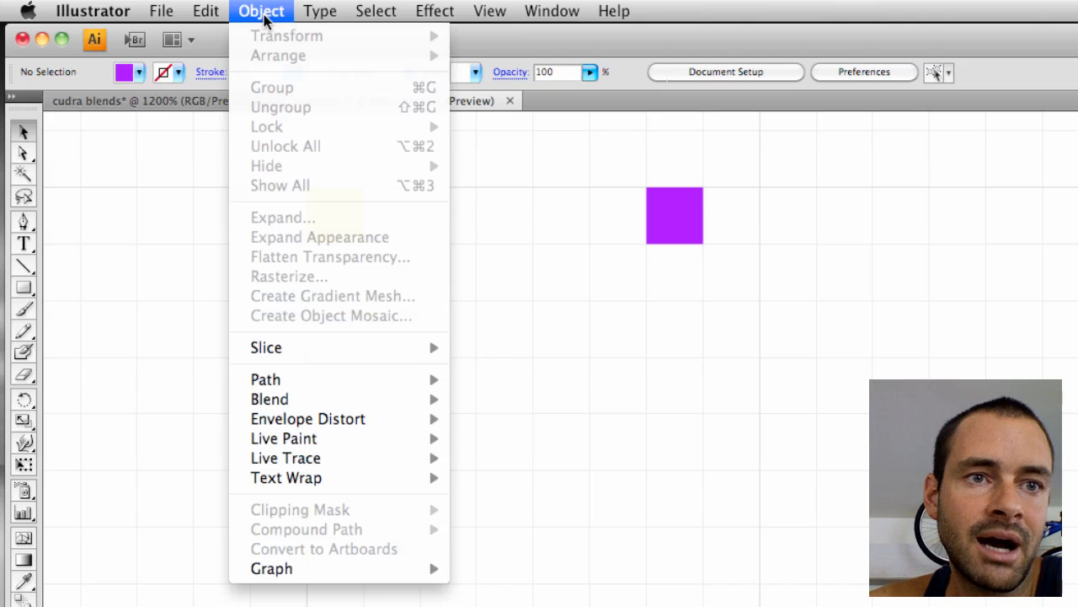
{"action": "mouse_move", "coordinate": [329, 402]}
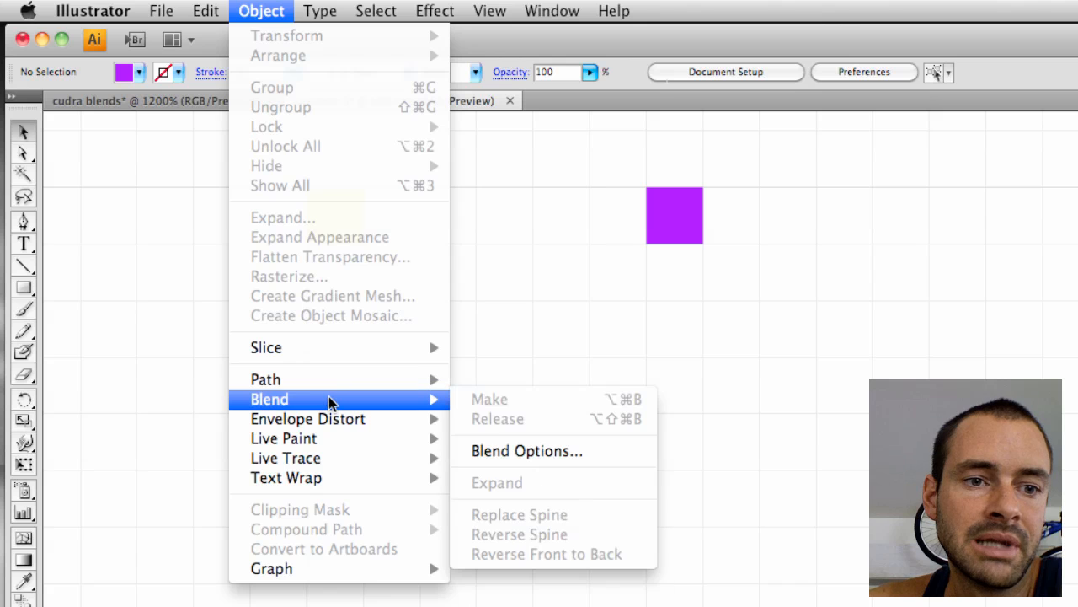
{"action": "left_click", "coordinate": [498, 451]}
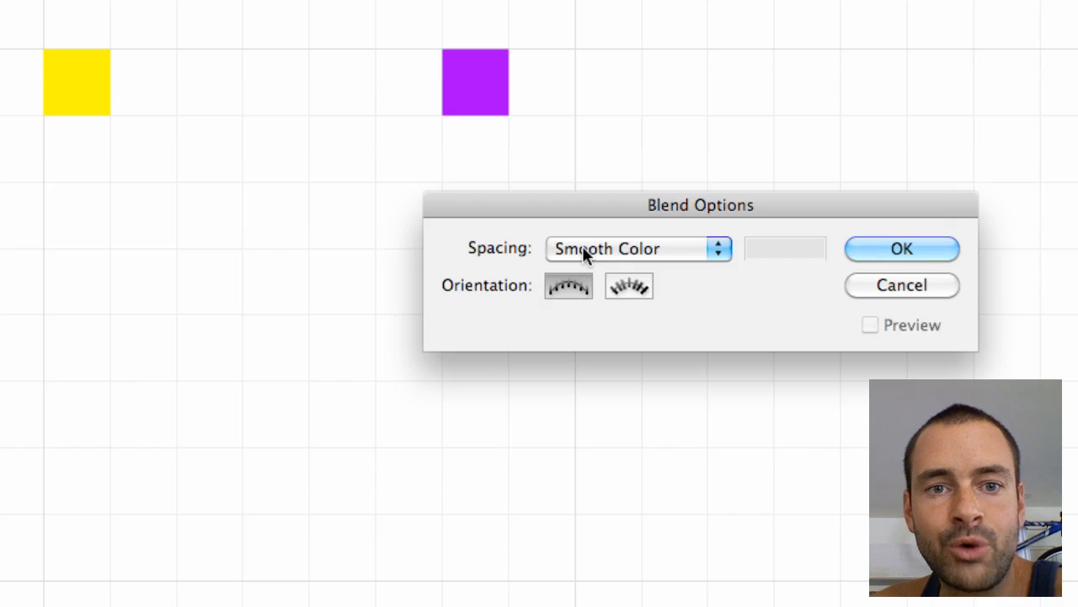
{"action": "left_click", "coordinate": [582, 247]}
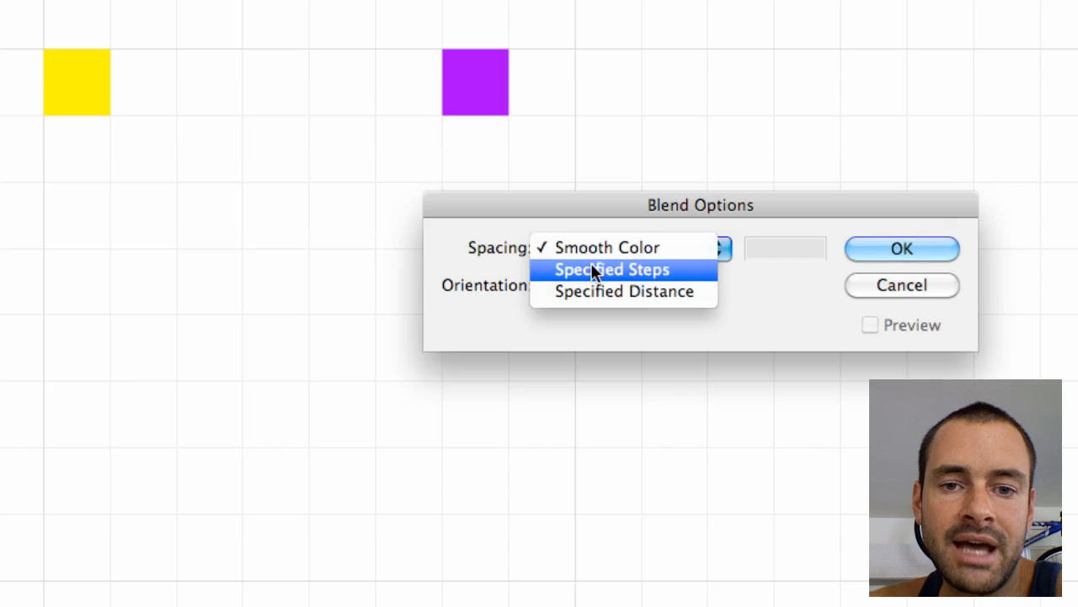
{"action": "left_click", "coordinate": [694, 268]}
{"action": "type", "text": "5"}
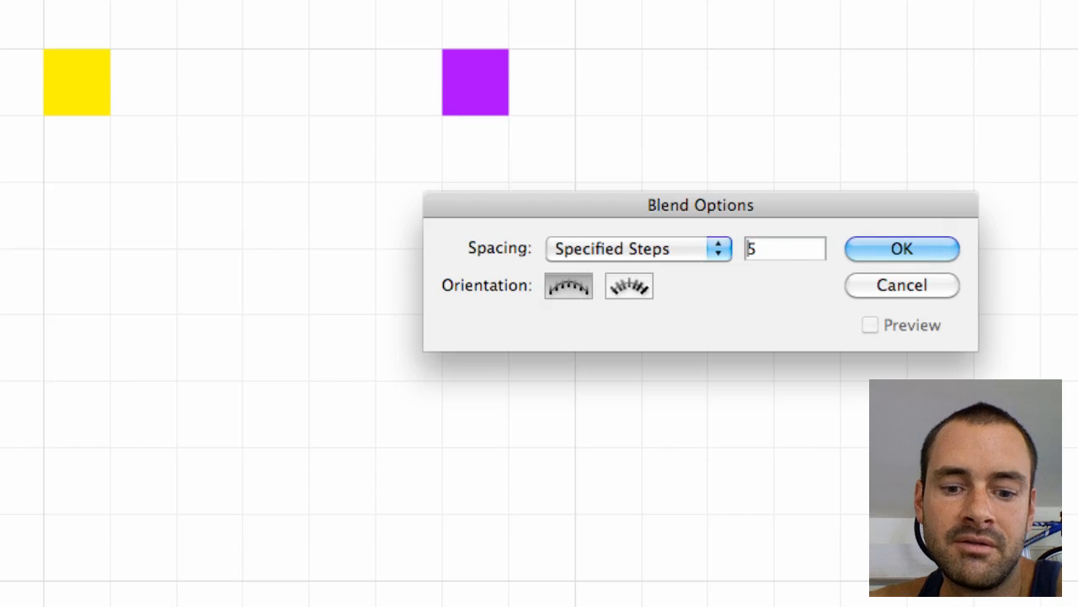
{"action": "key", "text": "BackSpace"}
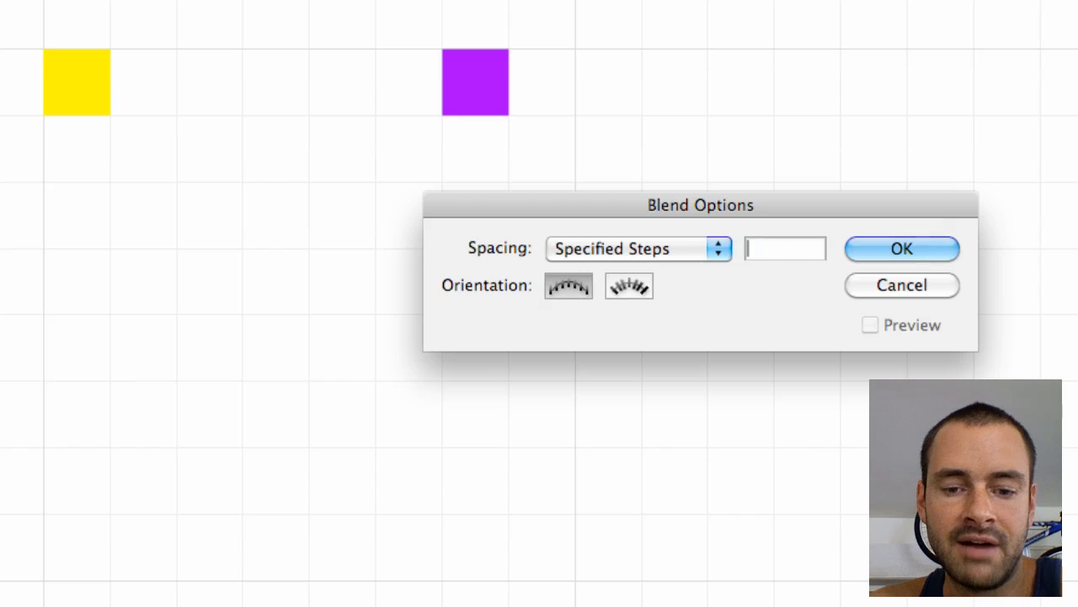
{"action": "type", "text": "5"}
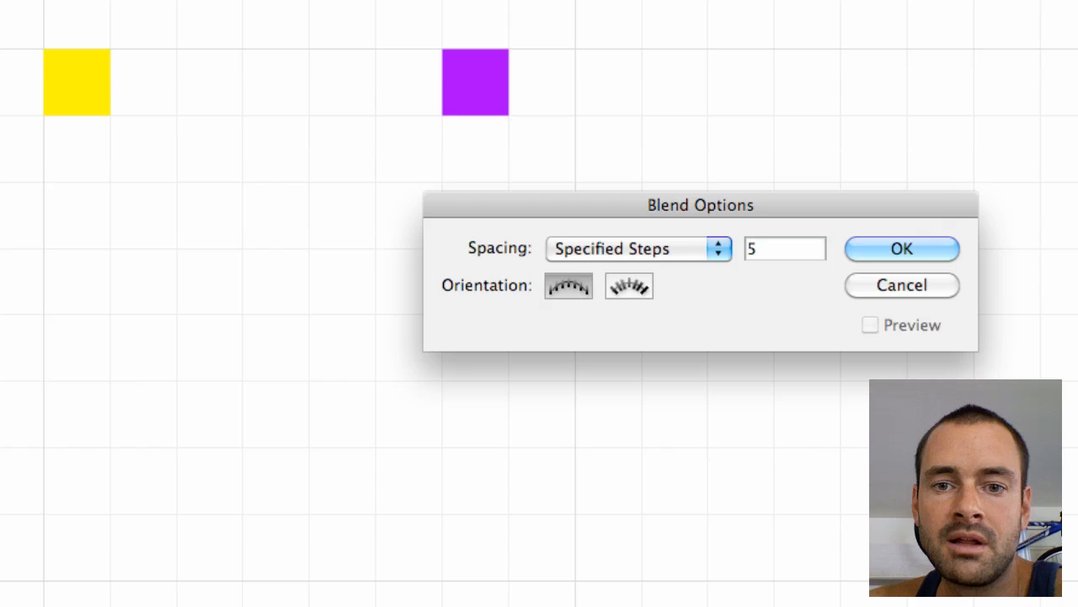
{"action": "left_click", "coordinate": [936, 249]}
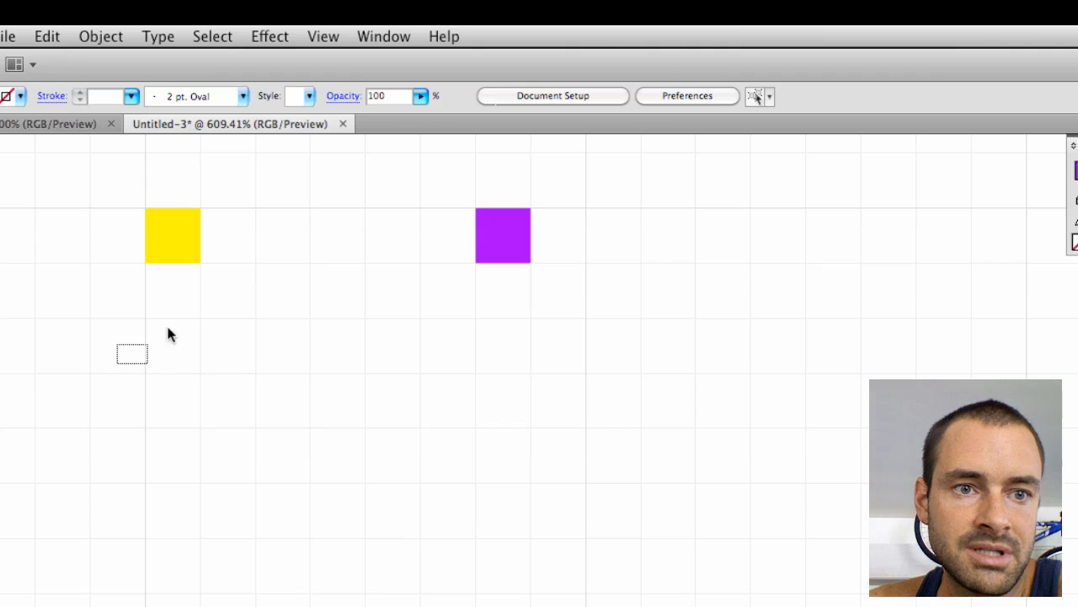
Make a blend between the yellow and purple squares and deselect it
{"action": "left_click_drag", "start_coordinate": [168, 334], "coordinate": [548, 193]}
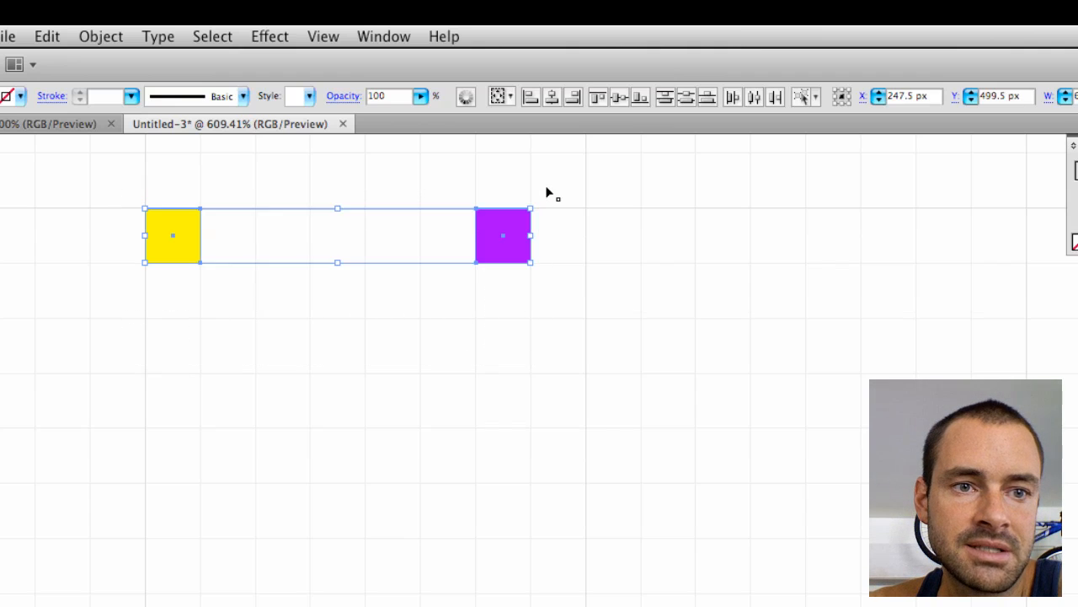
{"action": "left_click", "coordinate": [99, 36]}
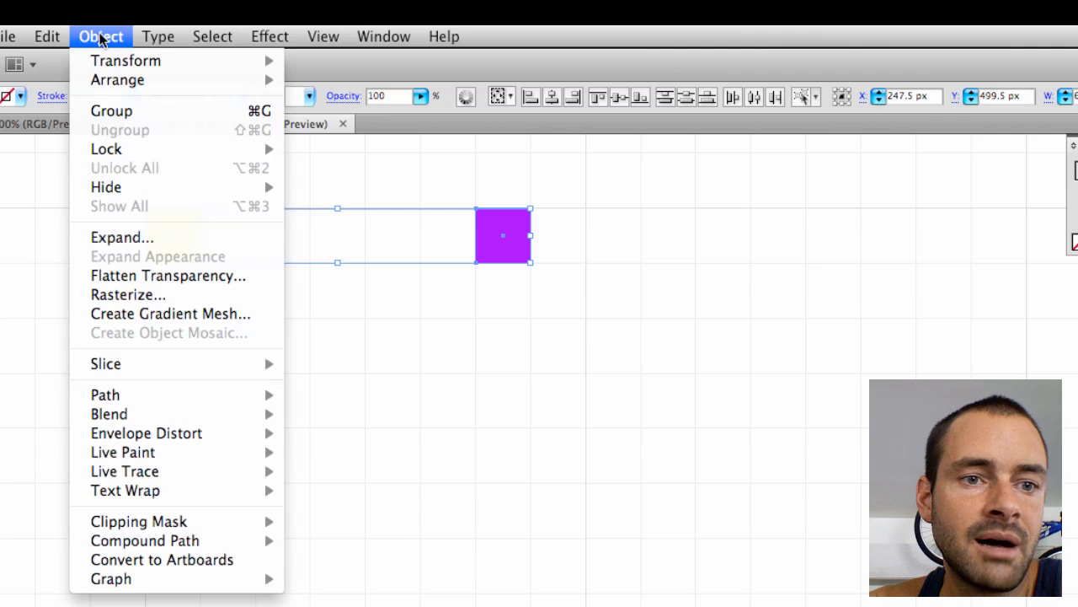
{"action": "mouse_move", "coordinate": [149, 426]}
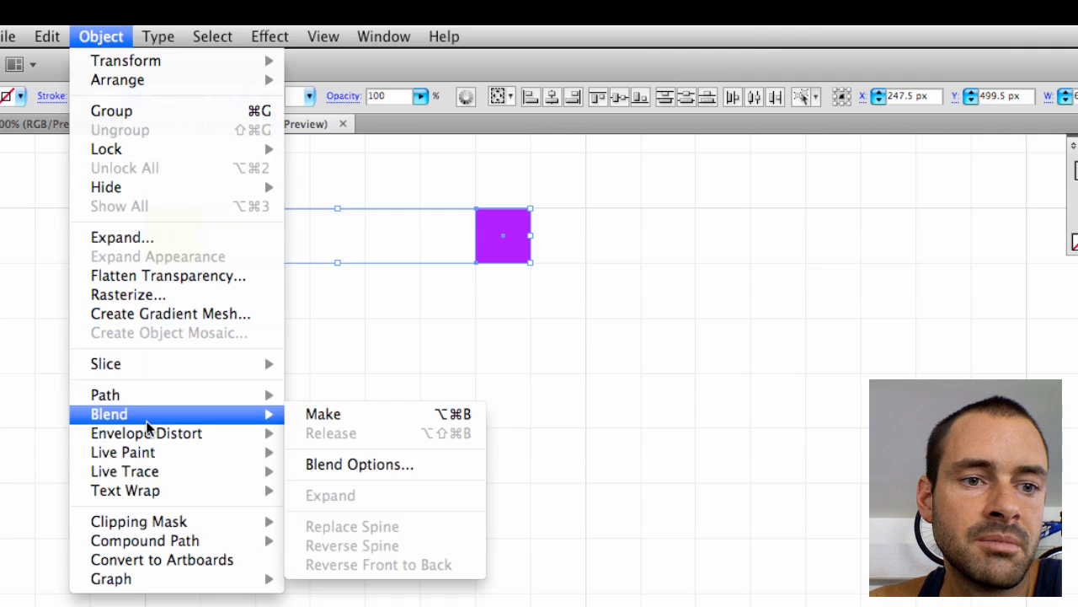
{"action": "left_click", "coordinate": [335, 417]}
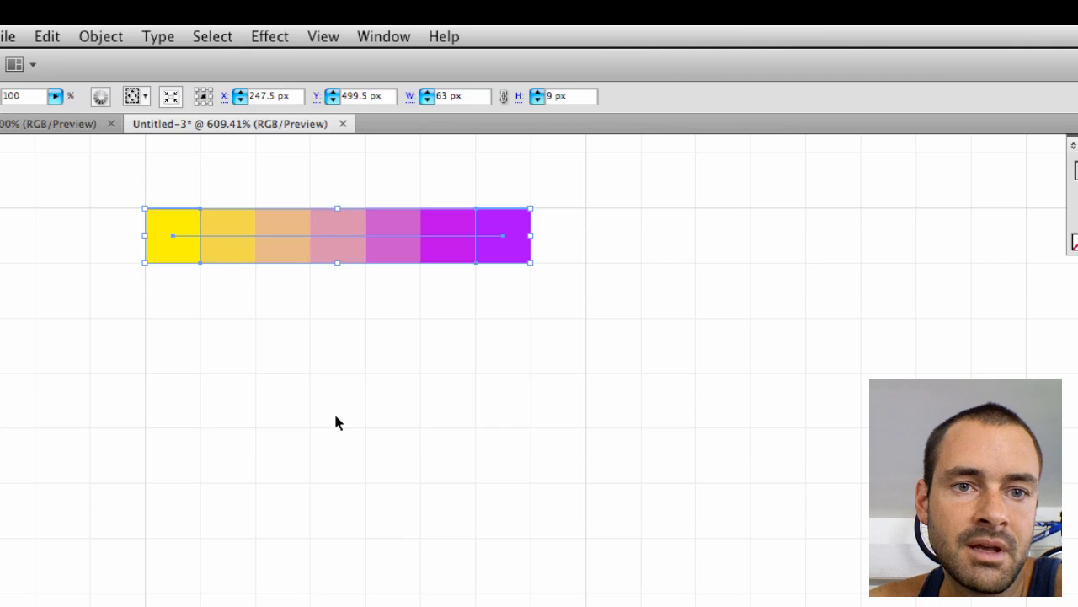
{"action": "left_click", "coordinate": [334, 391]}
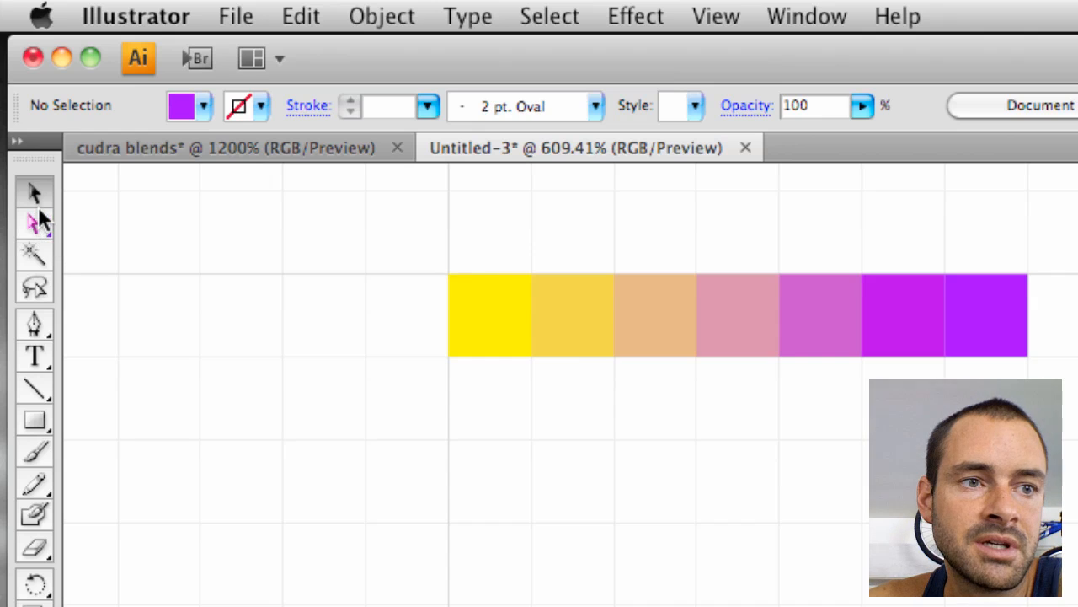
Examine which parts of the blend can be selected directly, trying the intermediate squares, the yellow end square and the spine
{"action": "left_click_drag", "start_coordinate": [714, 332], "coordinate": [736, 350]}
{"action": "left_click", "coordinate": [32, 229]}
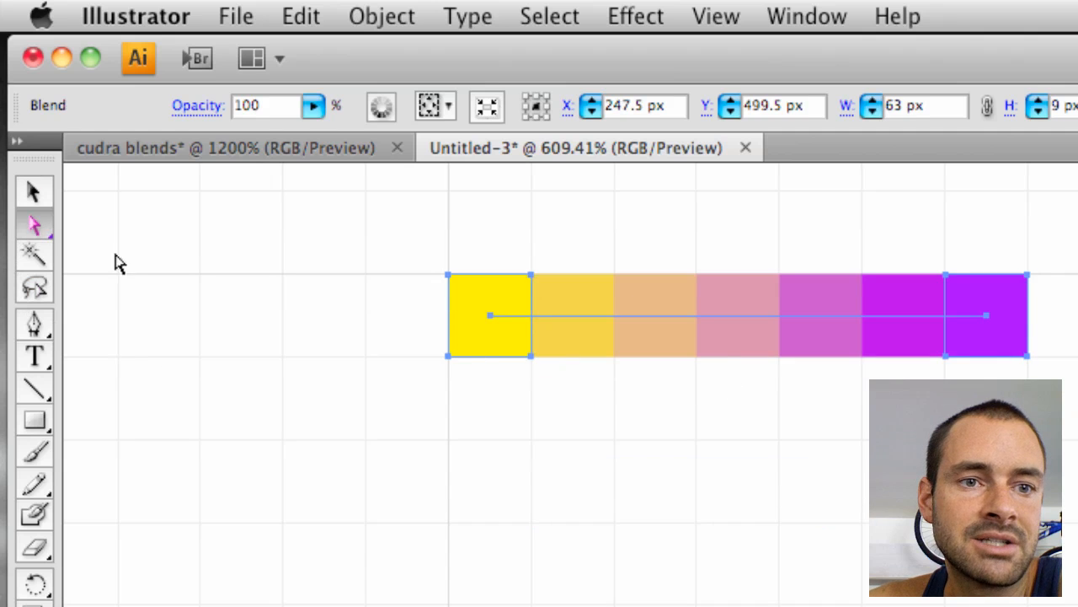
{"action": "left_click", "coordinate": [741, 573]}
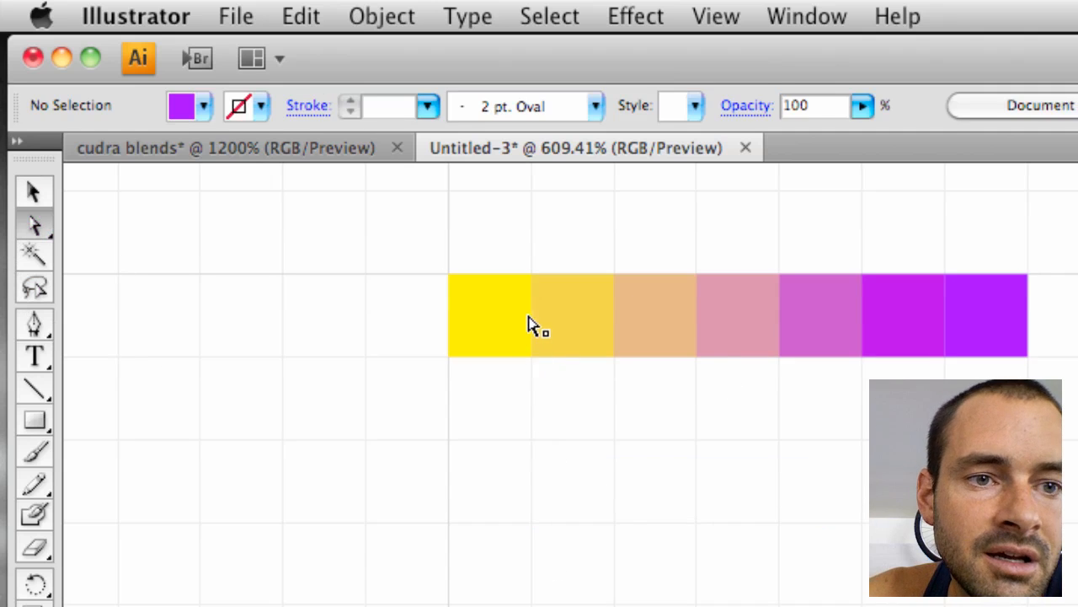
{"action": "left_click", "coordinate": [563, 323]}
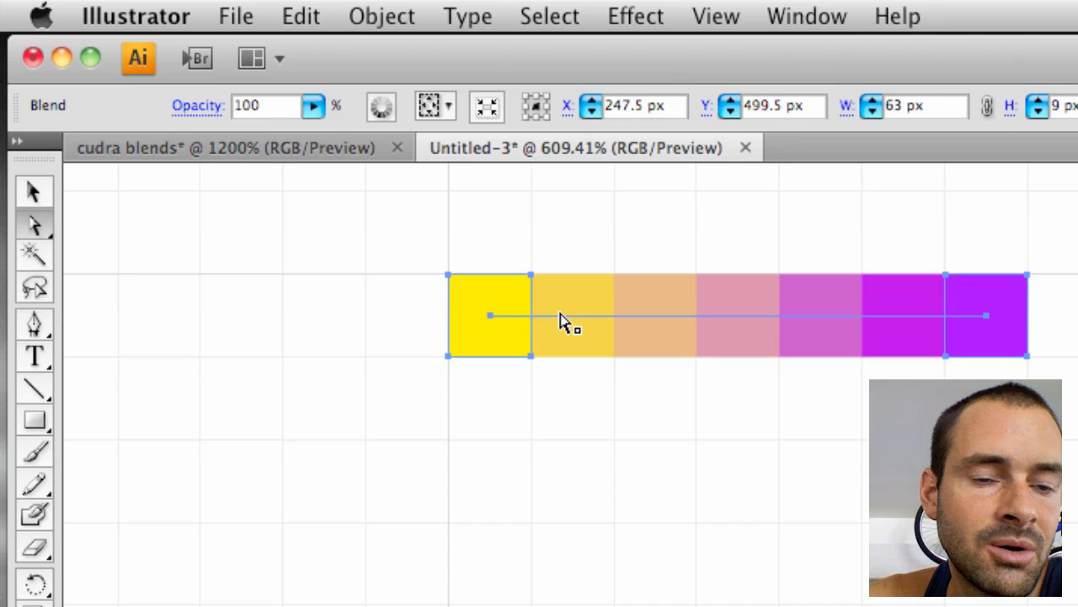
{"action": "left_click", "coordinate": [566, 409]}
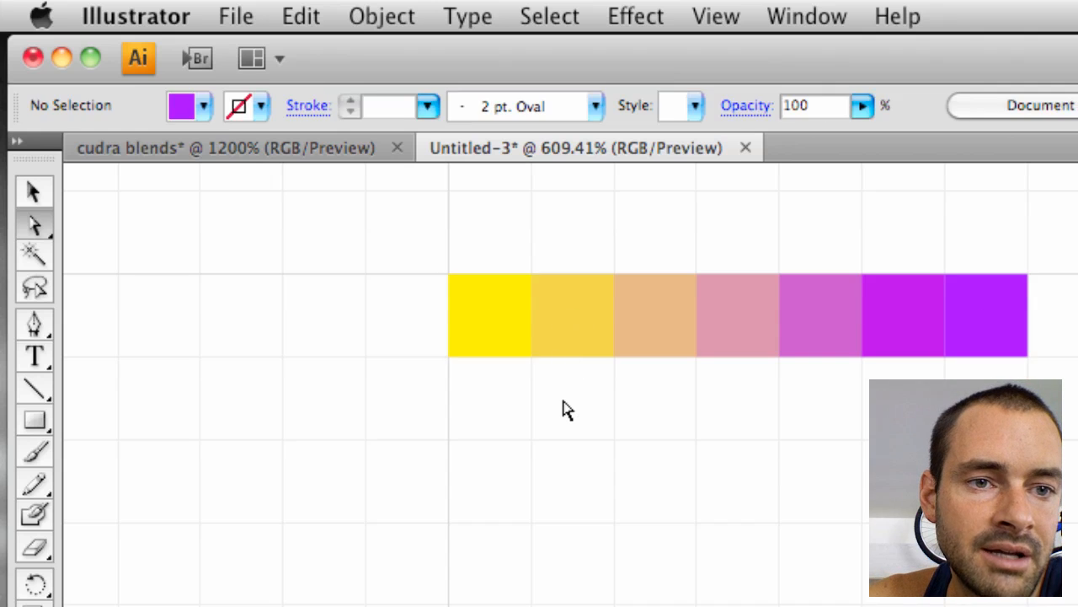
{"action": "left_click", "coordinate": [505, 354]}
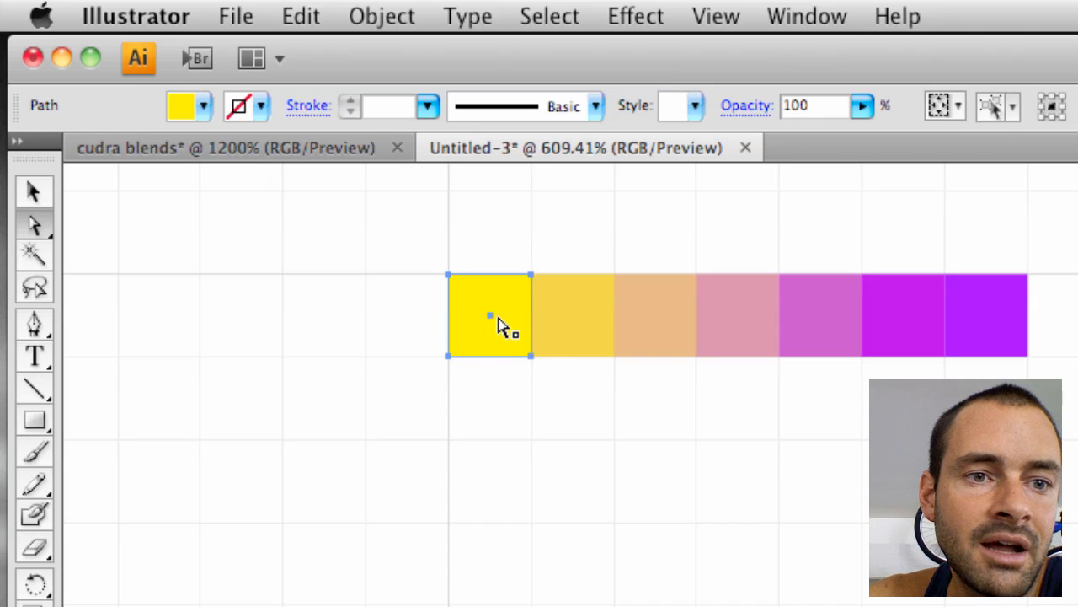
{"action": "left_click", "coordinate": [517, 452]}
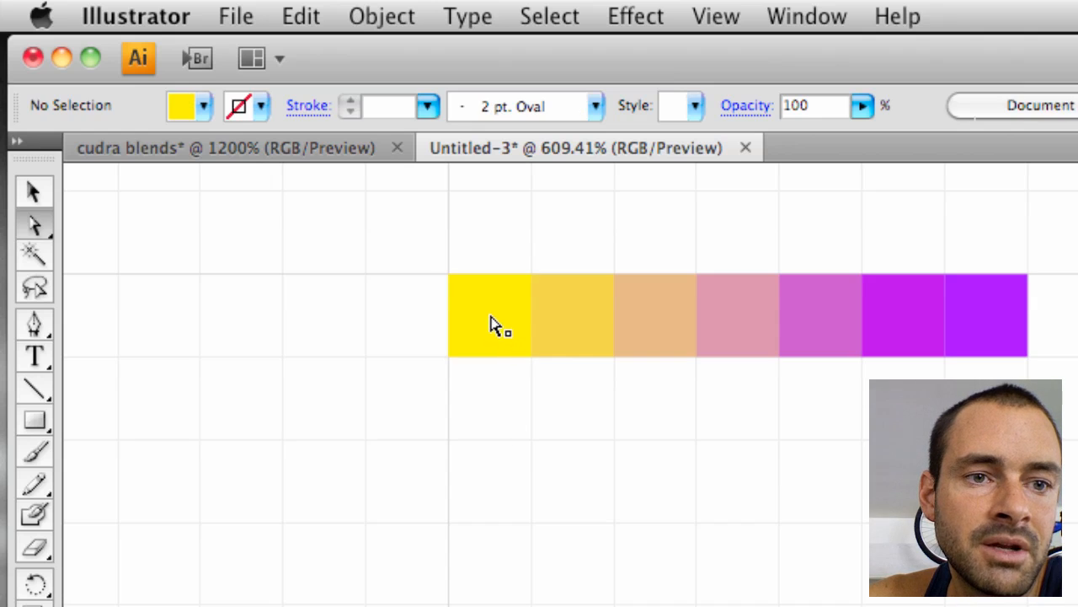
{"action": "left_click", "coordinate": [492, 318]}
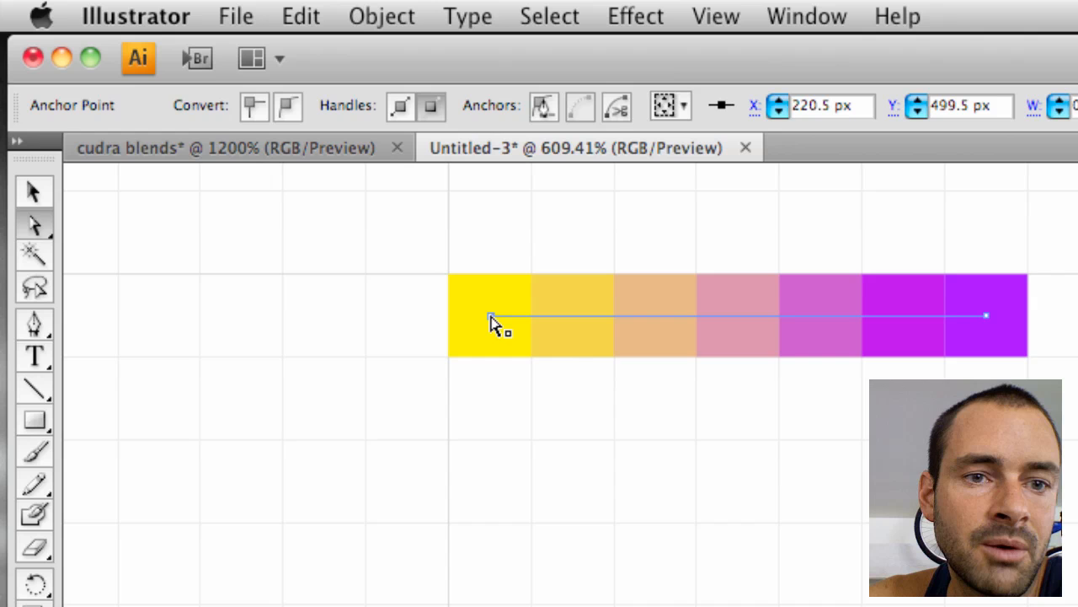
{"action": "left_click", "coordinate": [502, 422]}
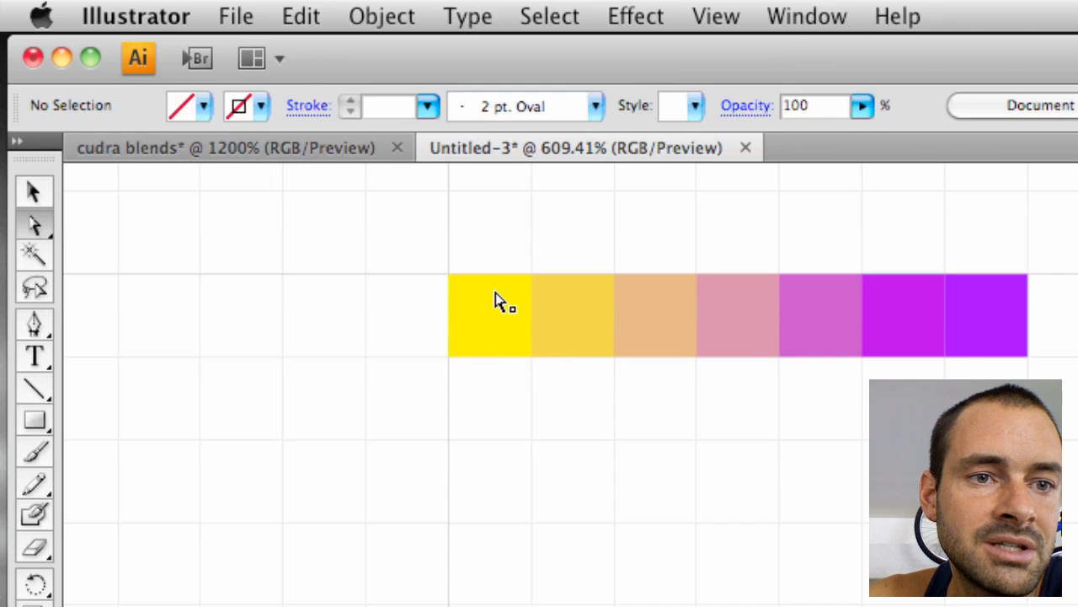
Float the colour sliders beside the blend and set the yellow end square's blue value to 48
{"action": "left_click", "coordinate": [449, 305]}
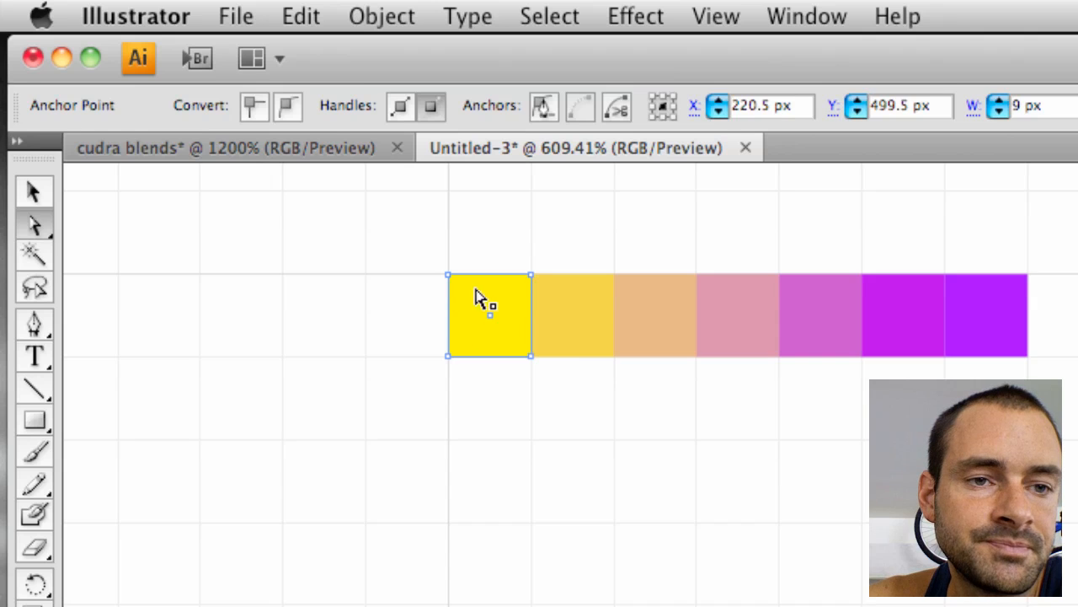
{"action": "left_click", "coordinate": [485, 300]}
{"action": "left_click", "coordinate": [440, 301]}
{"action": "left_click", "coordinate": [469, 301]}
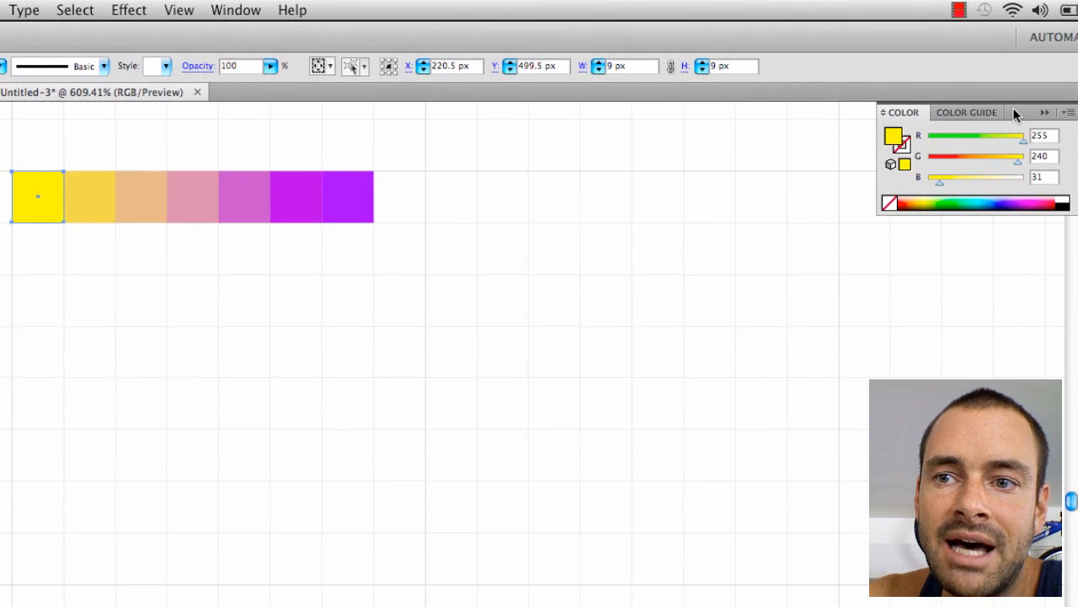
{"action": "left_click_drag", "start_coordinate": [1014, 111], "coordinate": [579, 164]}
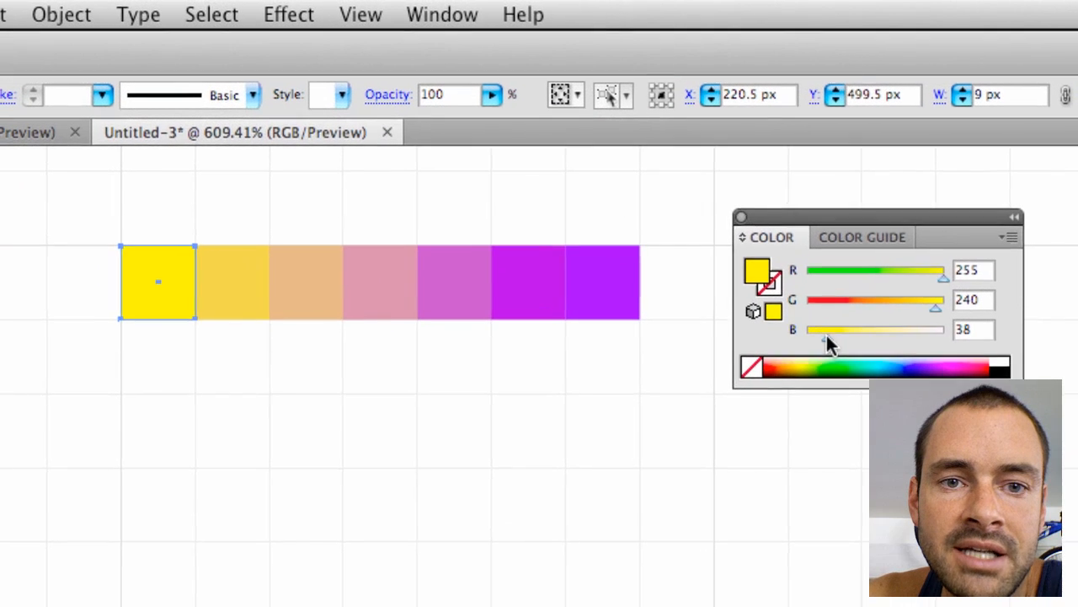
{"action": "left_click_drag", "start_coordinate": [825, 332], "coordinate": [866, 333]}
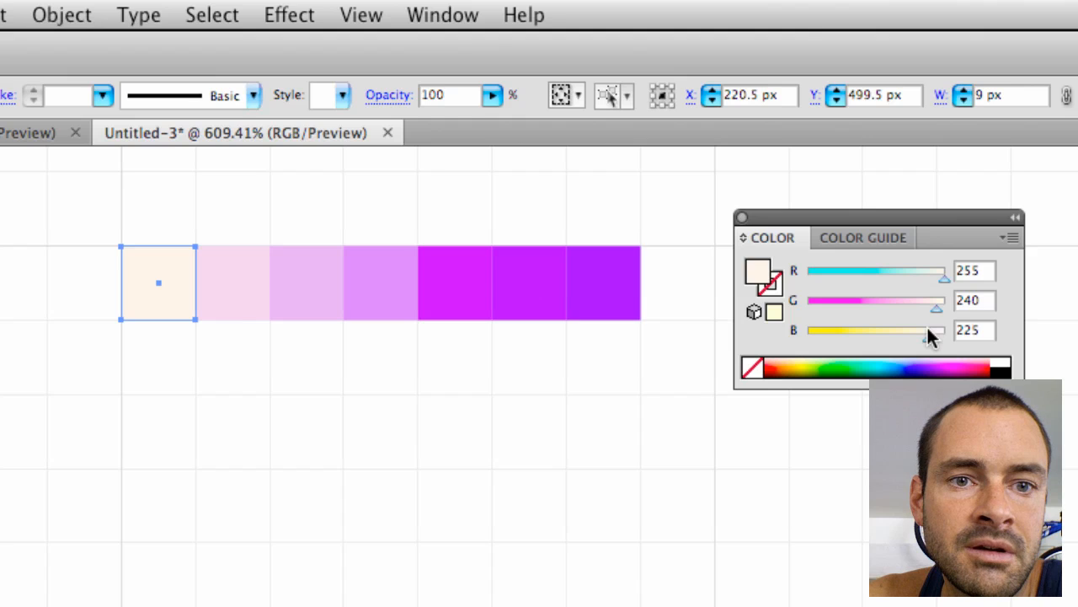
{"action": "left_click_drag", "start_coordinate": [928, 326], "coordinate": [832, 331]}
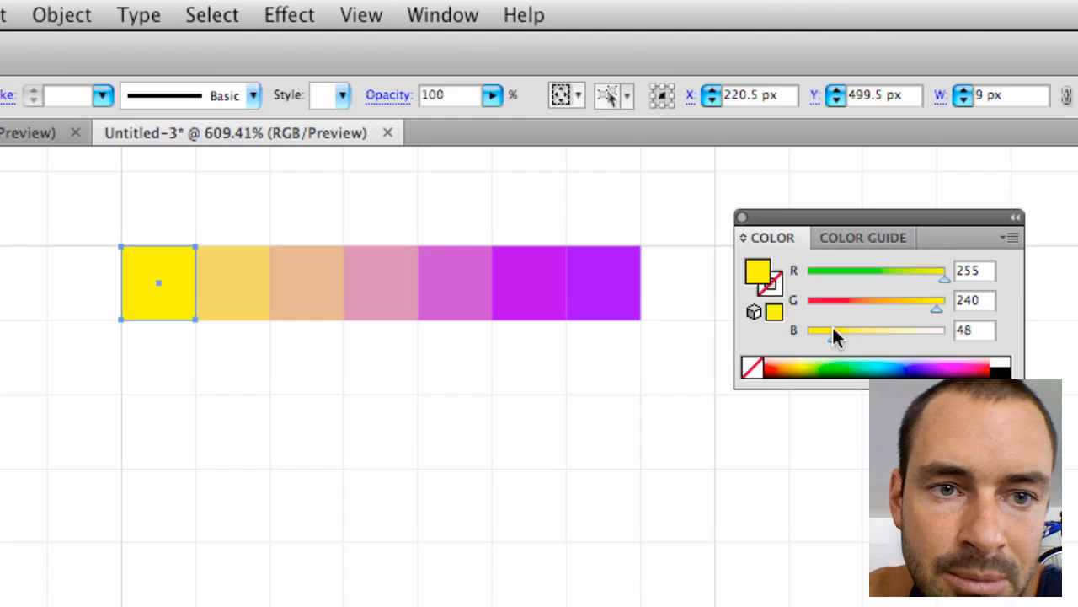
Set the purple end square's green value to 182 and the yellow end square's green value to 207
{"action": "left_click", "coordinate": [627, 310]}
{"action": "left_click_drag", "start_coordinate": [876, 308], "coordinate": [897, 310]}
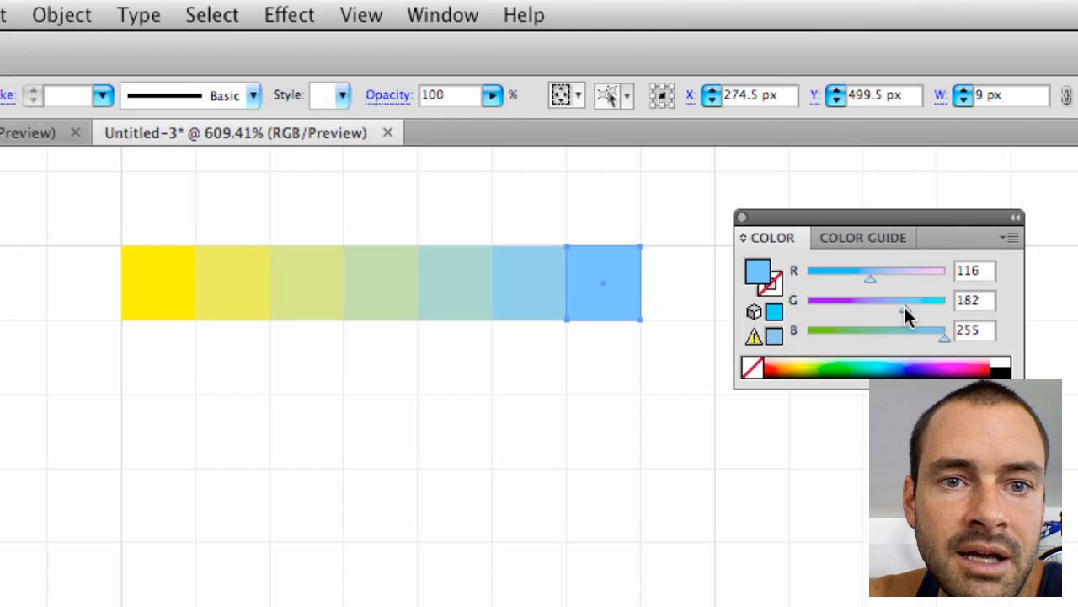
{"action": "left_click", "coordinate": [182, 305]}
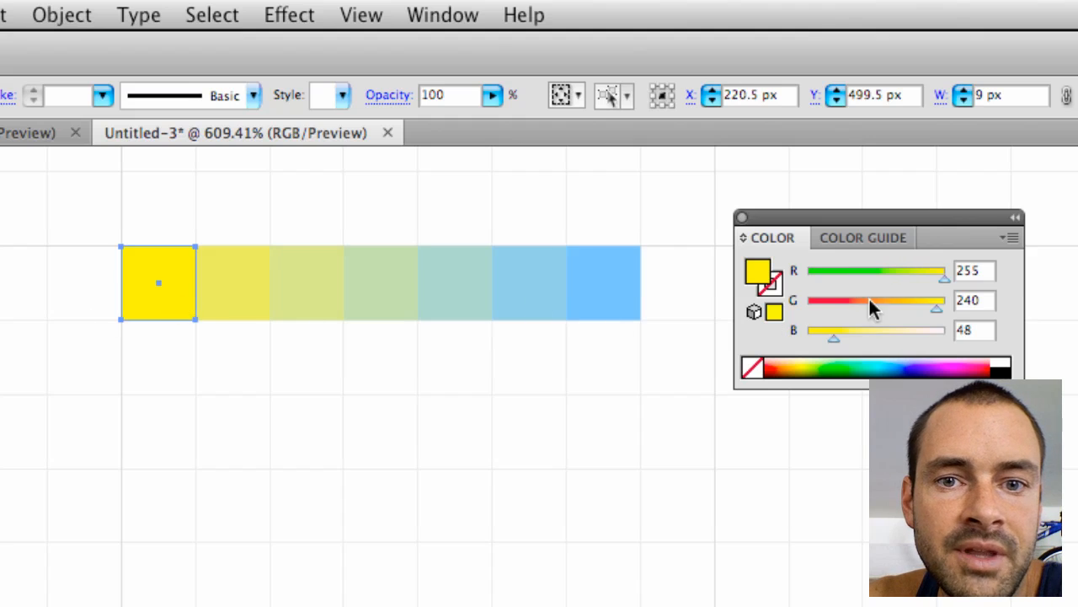
{"action": "left_click_drag", "start_coordinate": [908, 298], "coordinate": [918, 301]}
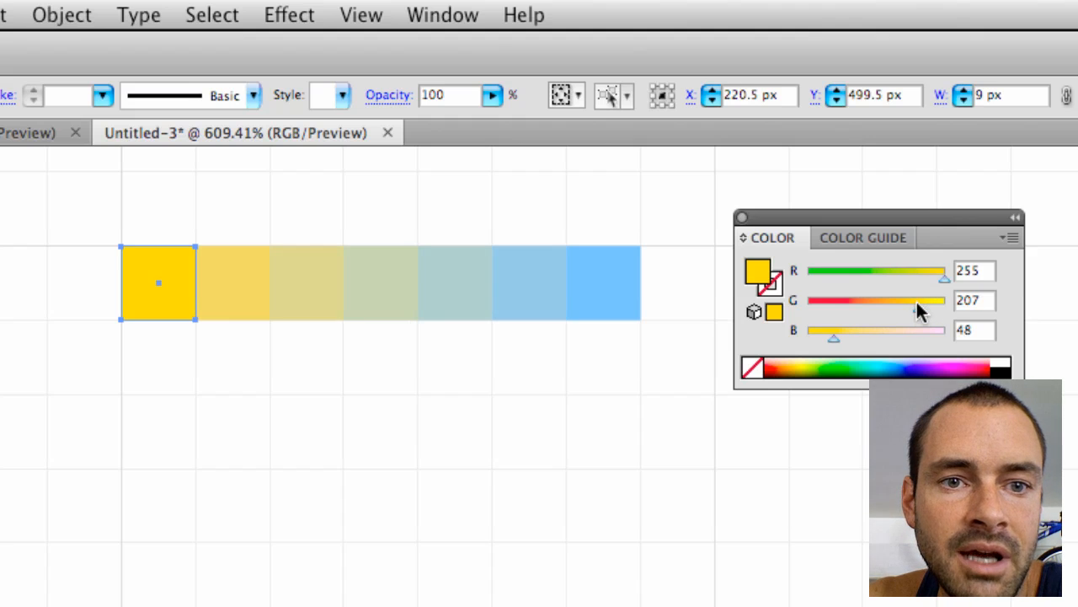
{"action": "left_click", "coordinate": [615, 371]}
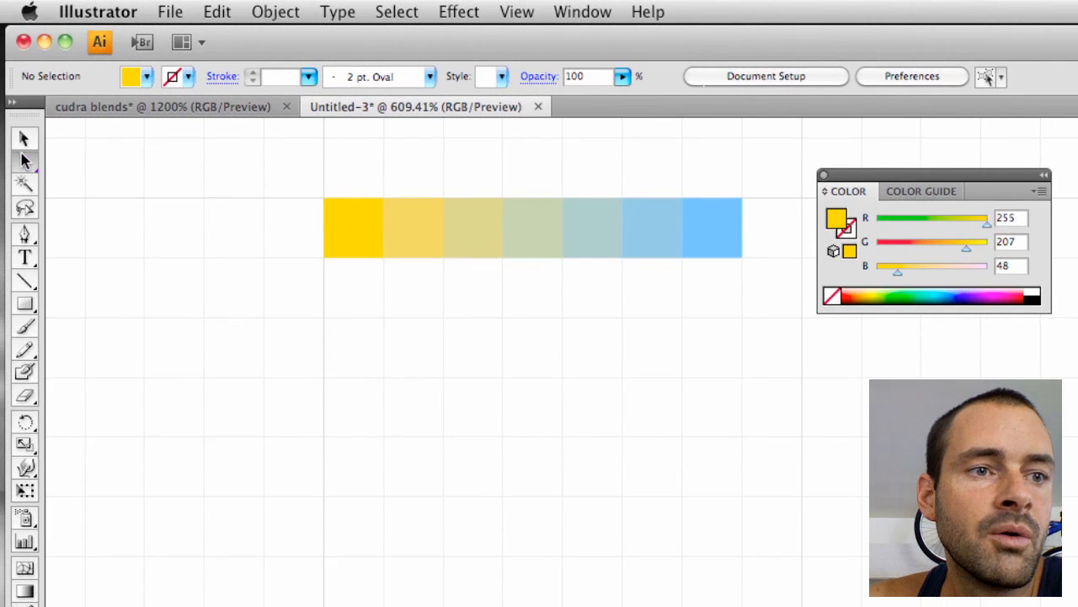
Move the whole blend down 18 px and back up to its original grid row
{"action": "left_click", "coordinate": [24, 142]}
{"action": "left_click", "coordinate": [415, 233]}
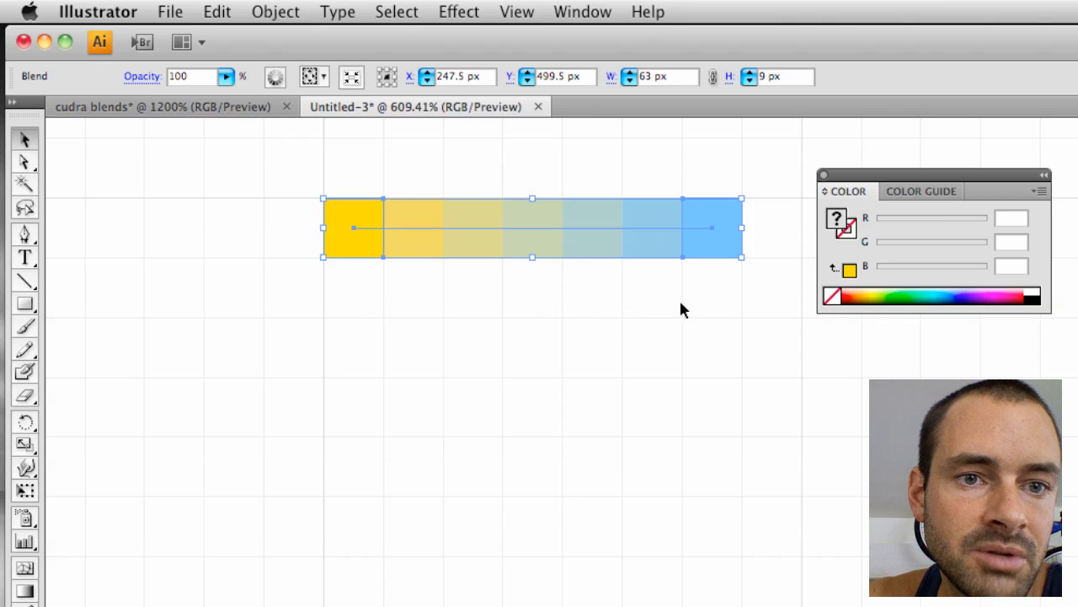
{"action": "left_click", "coordinate": [578, 315]}
{"action": "left_click_drag", "start_coordinate": [612, 210], "coordinate": [602, 313]}
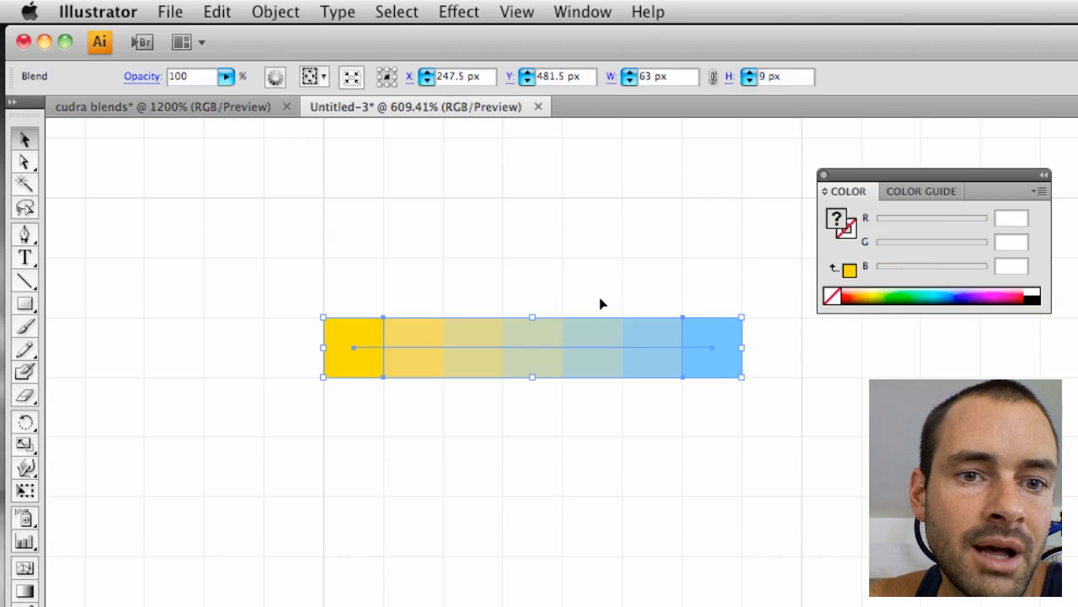
{"action": "left_click", "coordinate": [600, 298]}
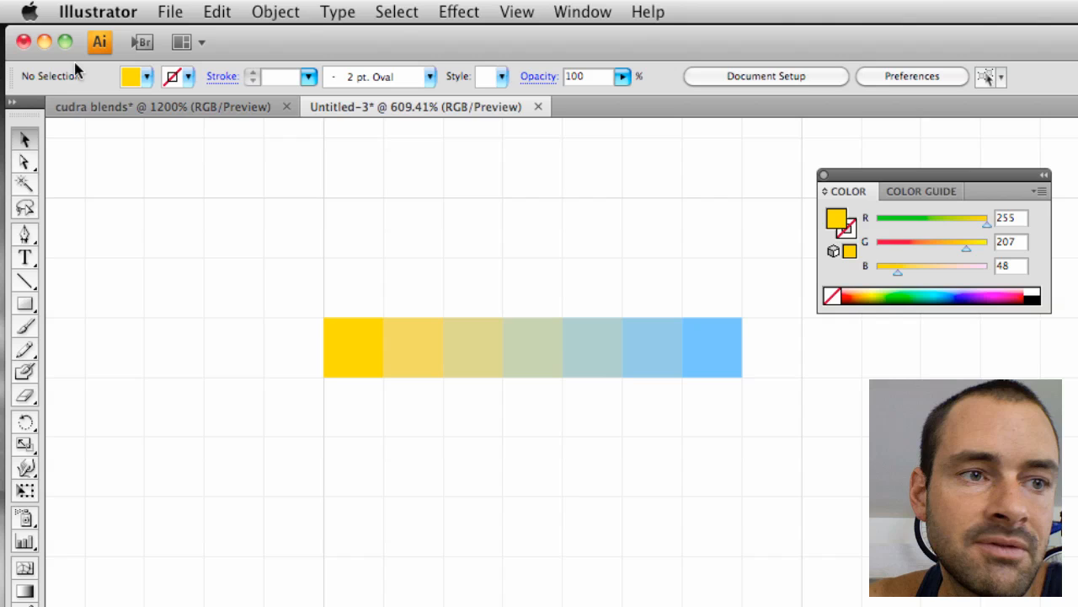
{"action": "left_click", "coordinate": [411, 325]}
{"action": "left_click_drag", "start_coordinate": [412, 325], "coordinate": [412, 219]}
{"action": "left_click", "coordinate": [455, 297]}
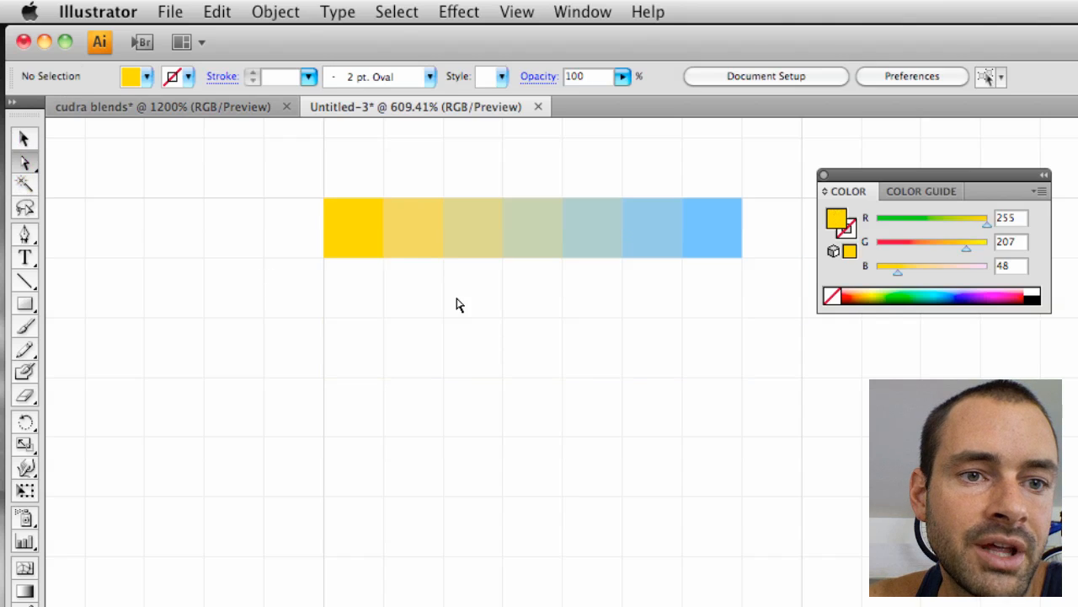
{"action": "left_click", "coordinate": [23, 139]}
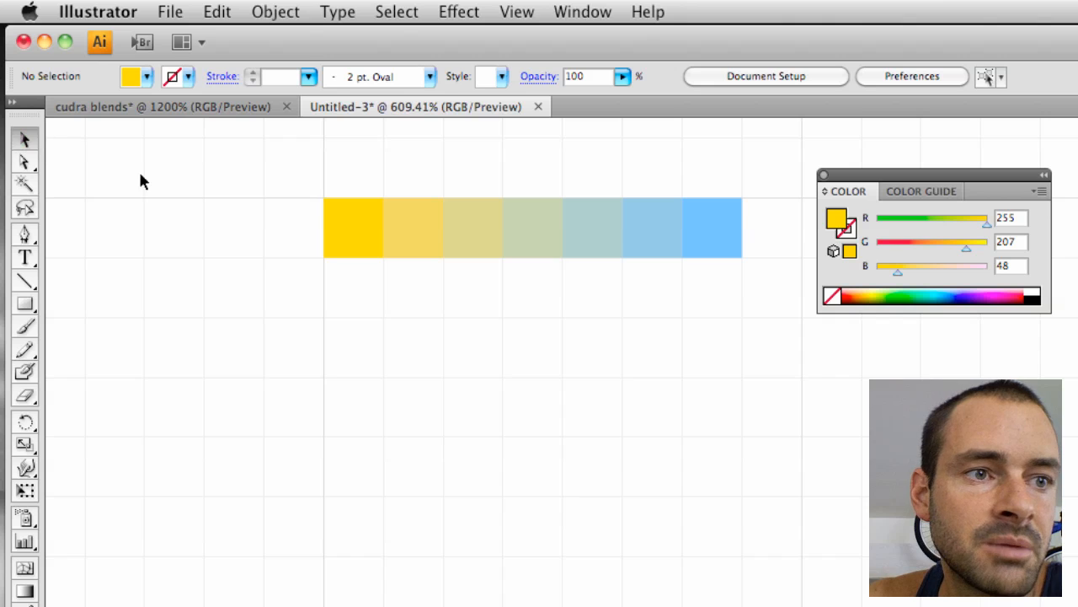
Expand the yellow-to-blue blend into seven separate squares
{"action": "left_click", "coordinate": [361, 249]}
{"action": "left_click", "coordinate": [276, 12]}
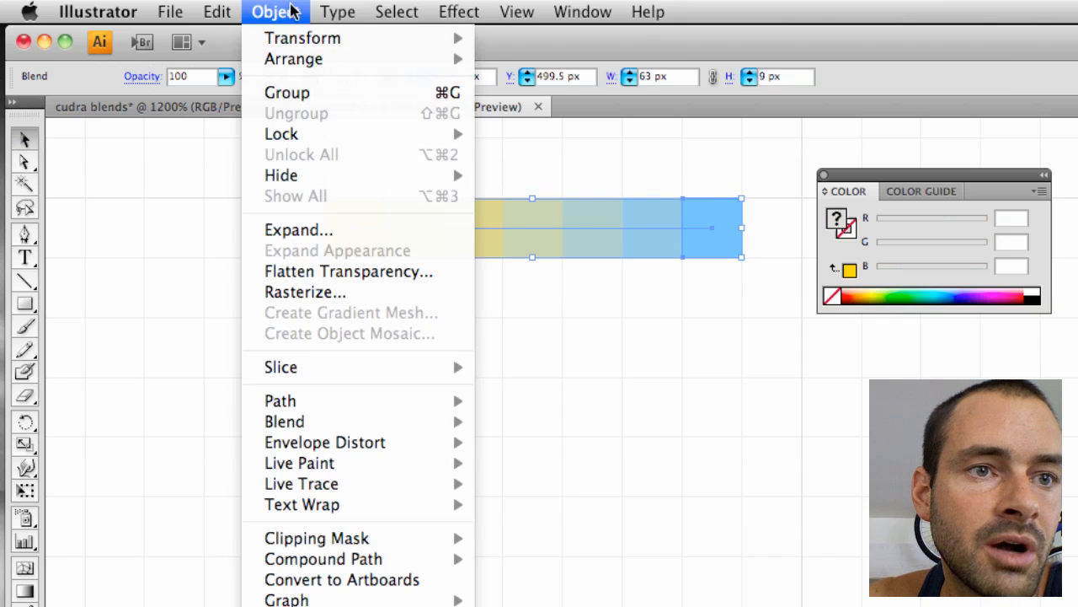
{"action": "mouse_move", "coordinate": [337, 423]}
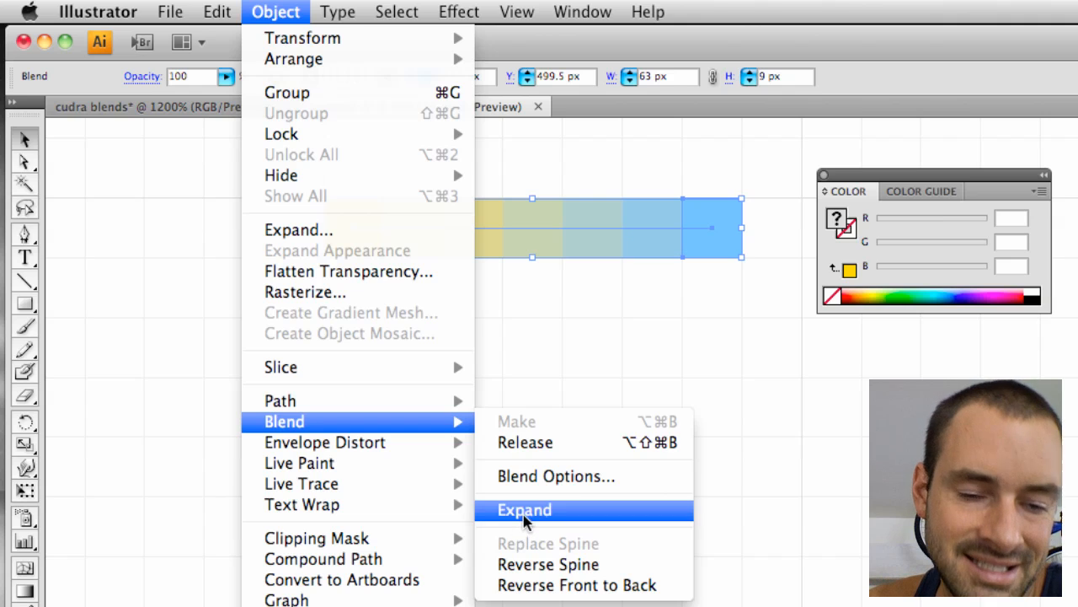
{"action": "left_click", "coordinate": [569, 512]}
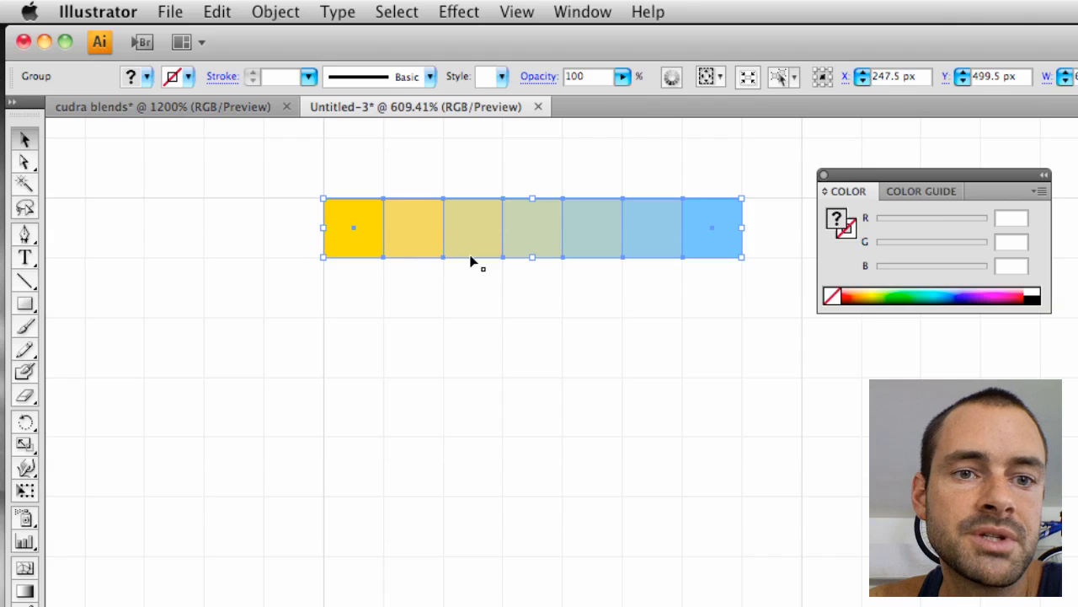
{"action": "left_click", "coordinate": [506, 367]}
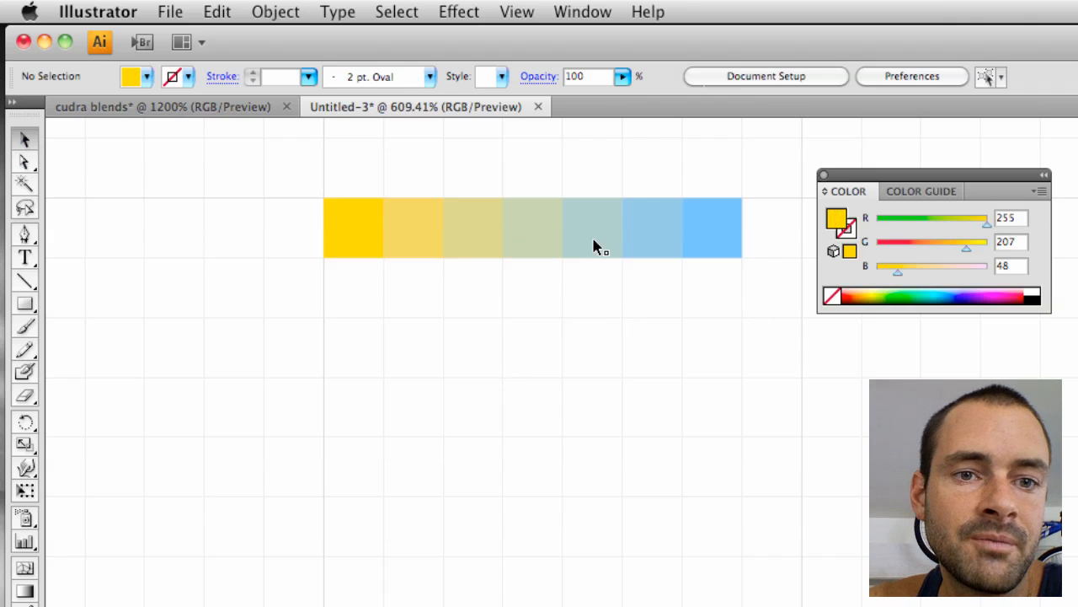
Examine how the expanded squares select, both as a whole group and as a single square using Direct Selection
{"action": "mouse_move", "coordinate": [592, 239]}
{"action": "left_mouse_down"}
{"action": "mouse_move", "coordinate": [584, 329]}
{"action": "mouse_move", "coordinate": [573, 244]}
{"action": "left_mouse_up"}
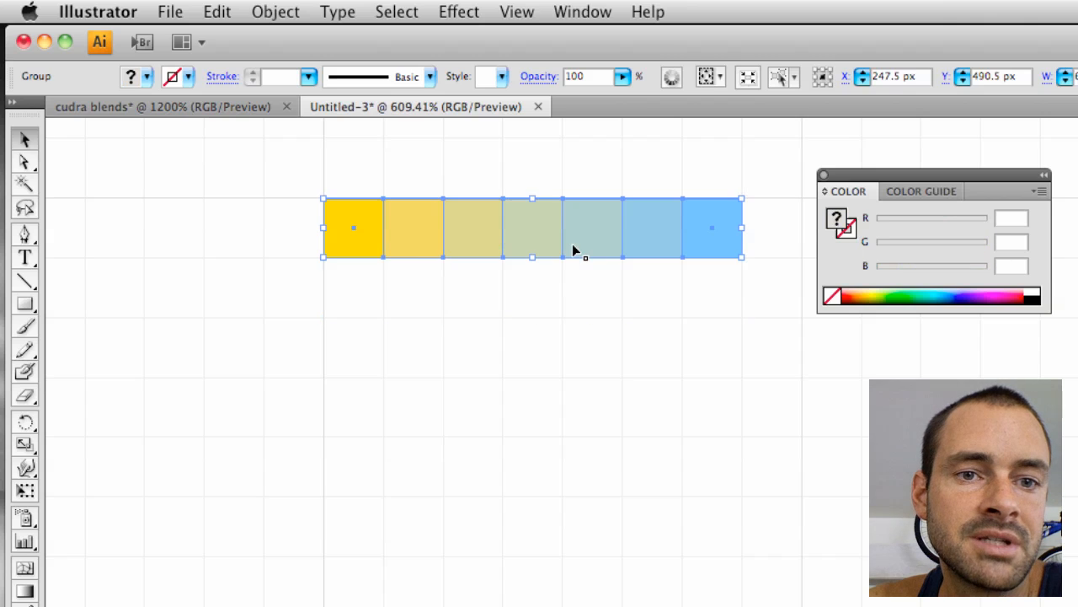
{"action": "left_click", "coordinate": [592, 290]}
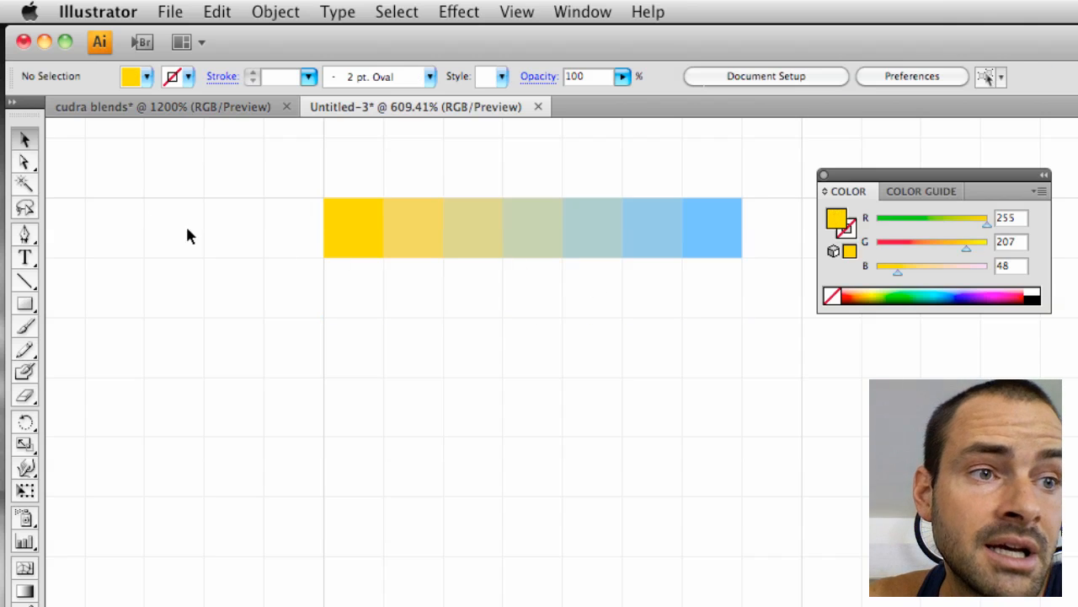
{"action": "left_click", "coordinate": [32, 162]}
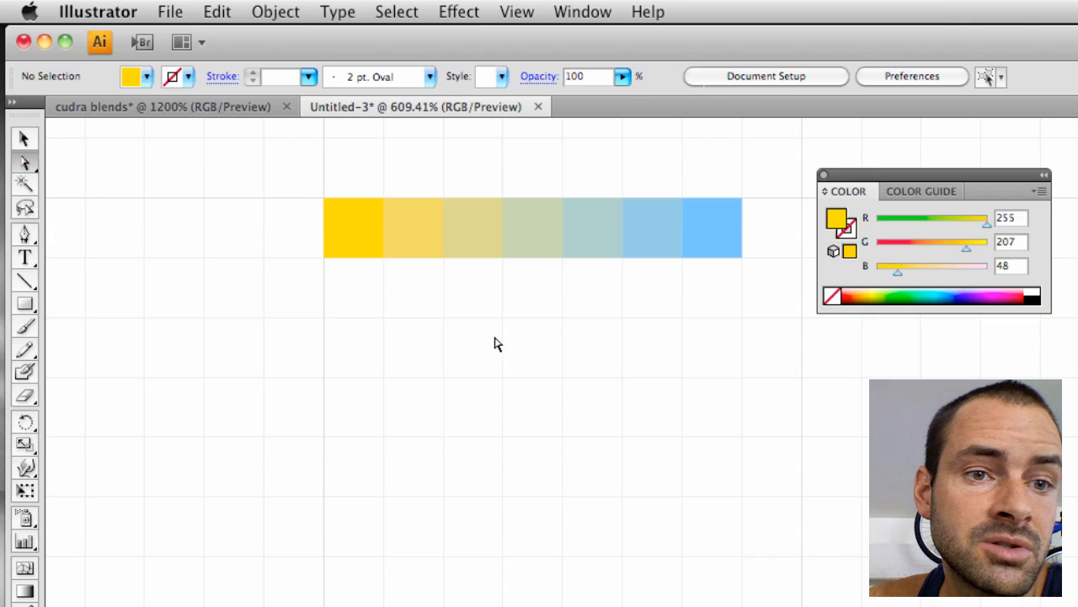
{"action": "mouse_move", "coordinate": [468, 253]}
{"action": "left_mouse_down"}
{"action": "mouse_move", "coordinate": [469, 313]}
{"action": "mouse_move", "coordinate": [469, 260]}
{"action": "left_mouse_up"}
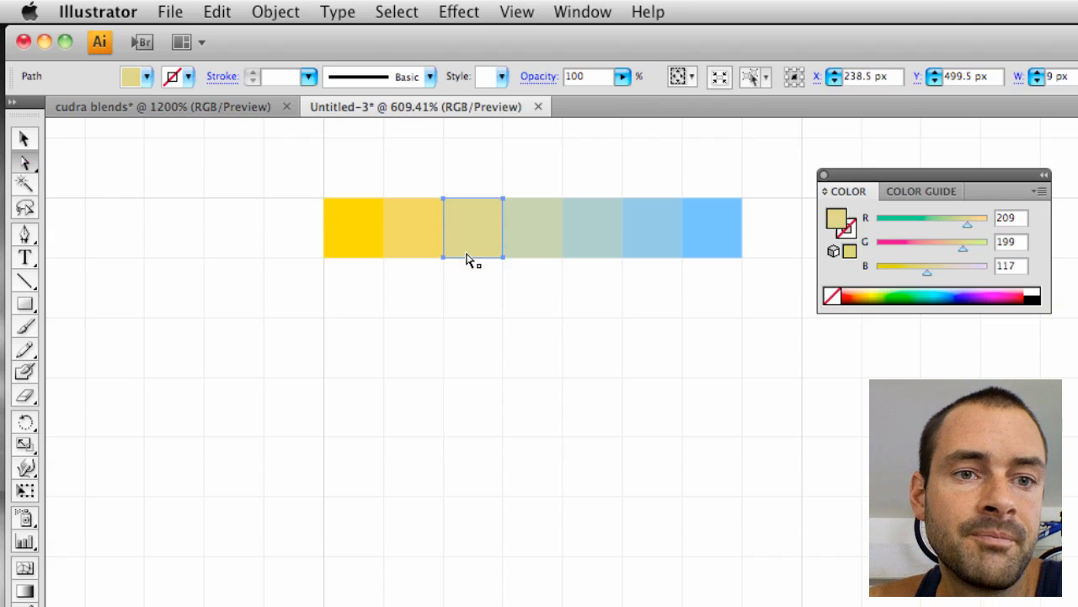
{"action": "left_click", "coordinate": [24, 138]}
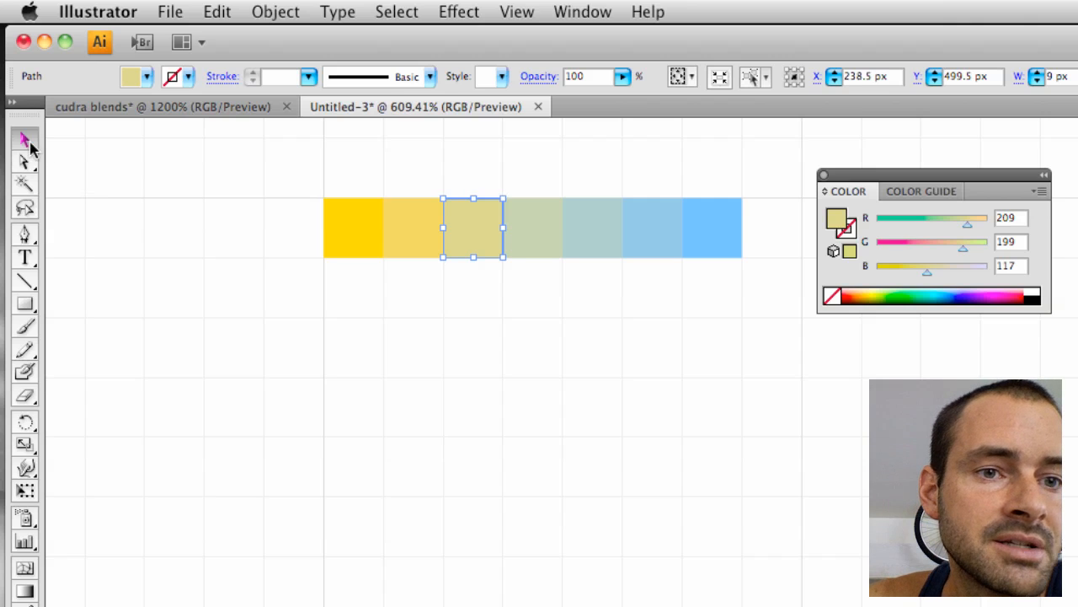
{"action": "left_click", "coordinate": [321, 156]}
Ungroup the expanded row of seven colour squares
{"action": "left_click_drag", "start_coordinate": [361, 238], "coordinate": [387, 209]}
{"action": "left_click", "coordinate": [362, 301]}
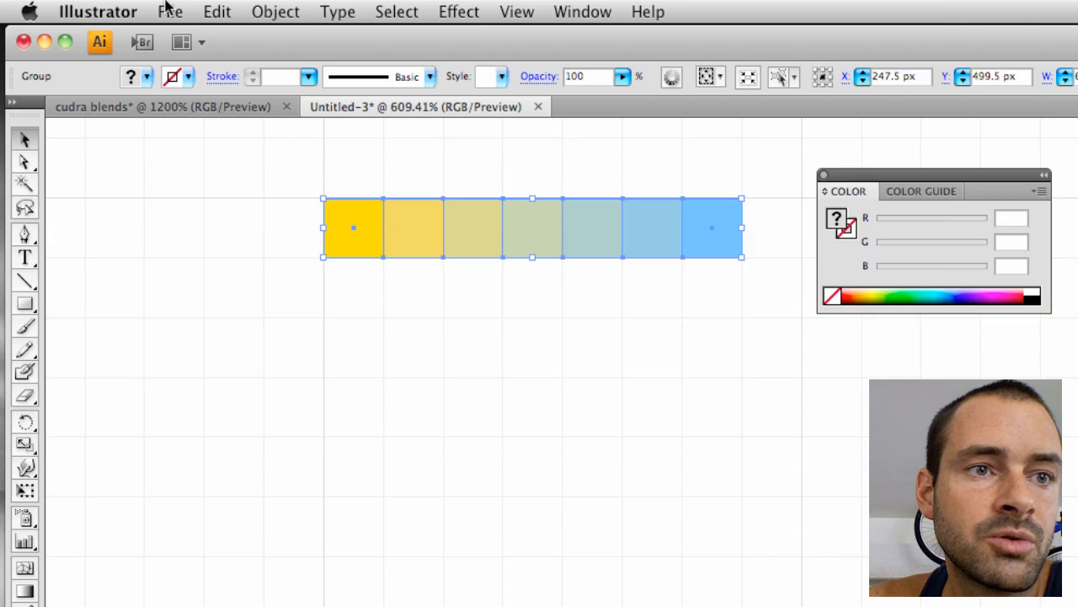
{"action": "left_click", "coordinate": [216, 12]}
{"action": "mouse_move", "coordinate": [273, 11]}
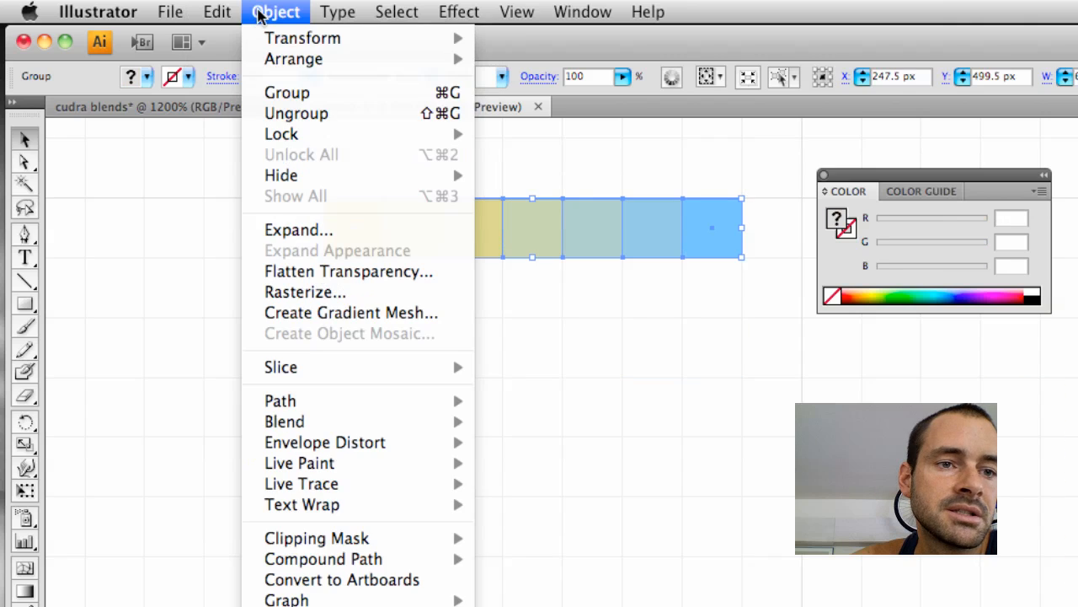
{"action": "left_click", "coordinate": [295, 113]}
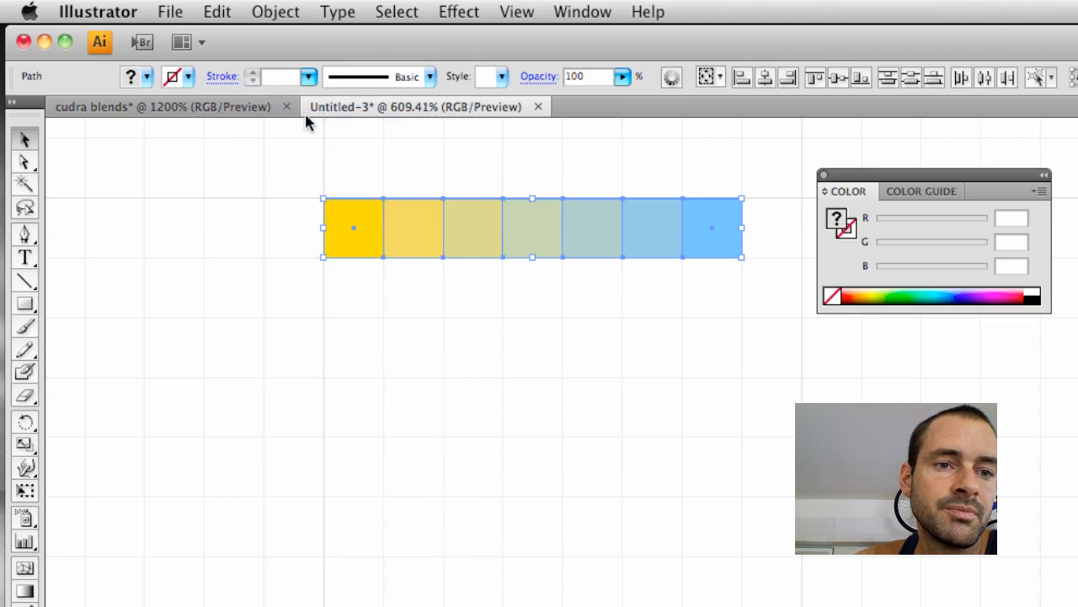
{"action": "left_click", "coordinate": [304, 182]}
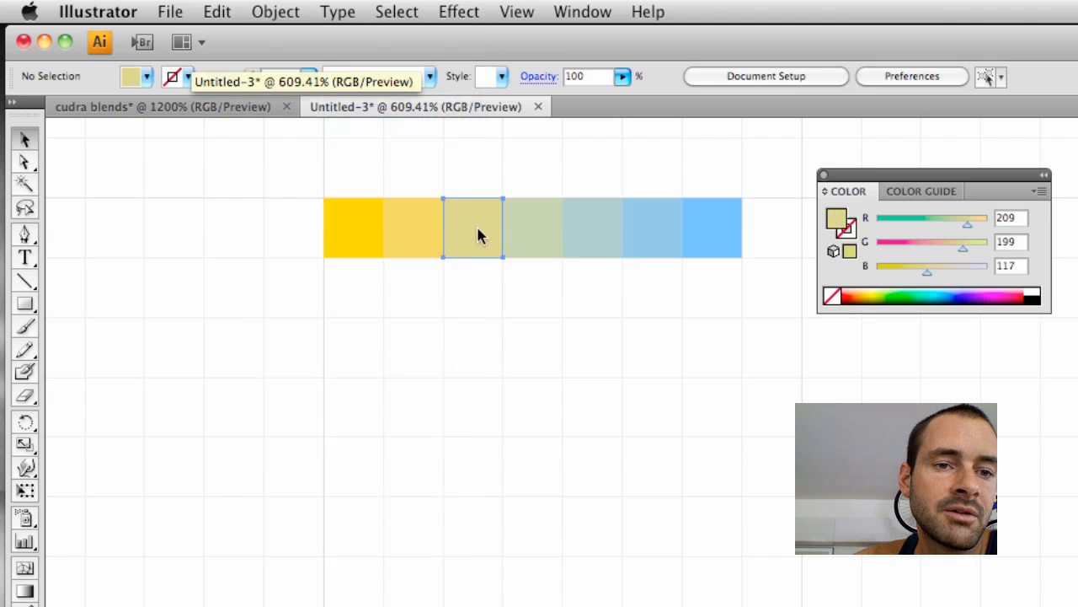
Move the third square down 18 px and undo the move
{"action": "left_click_drag", "start_coordinate": [476, 236], "coordinate": [478, 355]}
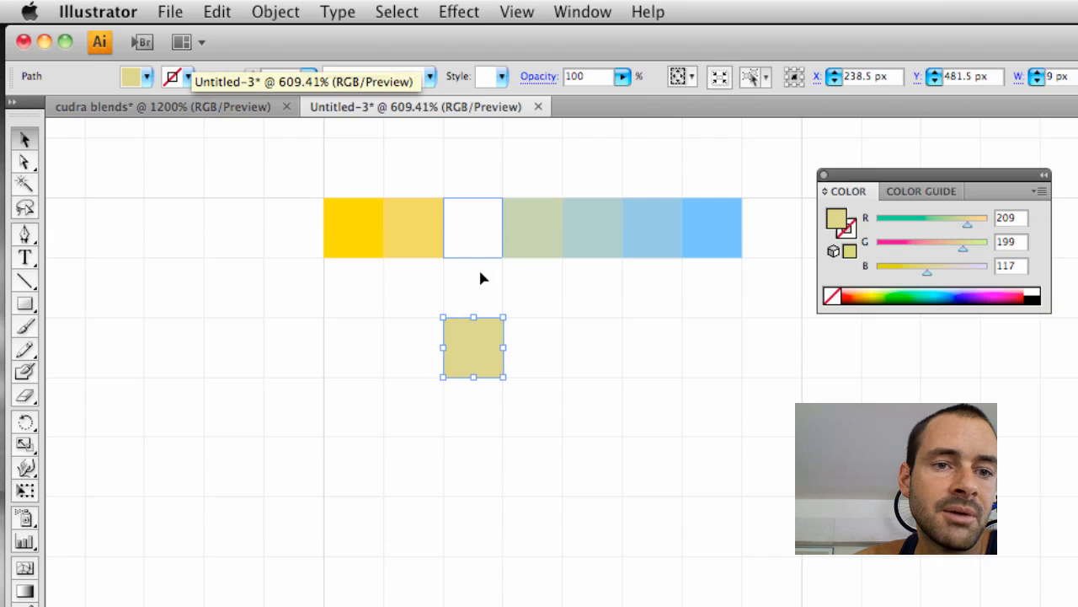
{"action": "key", "text": "super+z"}
{"action": "left_click", "coordinate": [515, 348]}
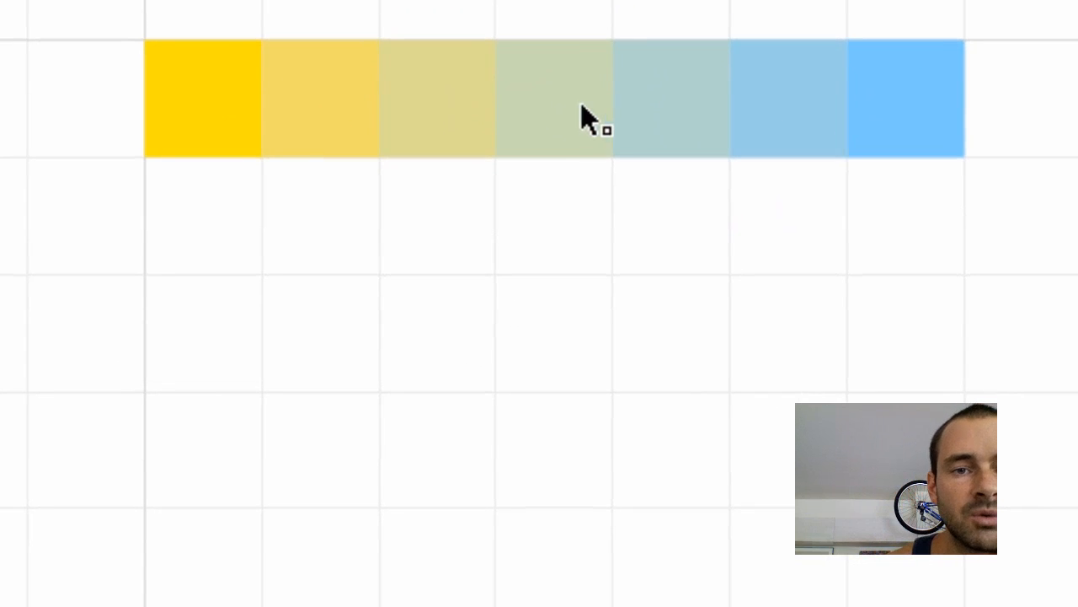
Copy the middle green square three rows down to the second column, and move the original three rows down to the sixth column
{"action": "left_click", "coordinate": [543, 128]}
{"action": "key", "text": "a"}
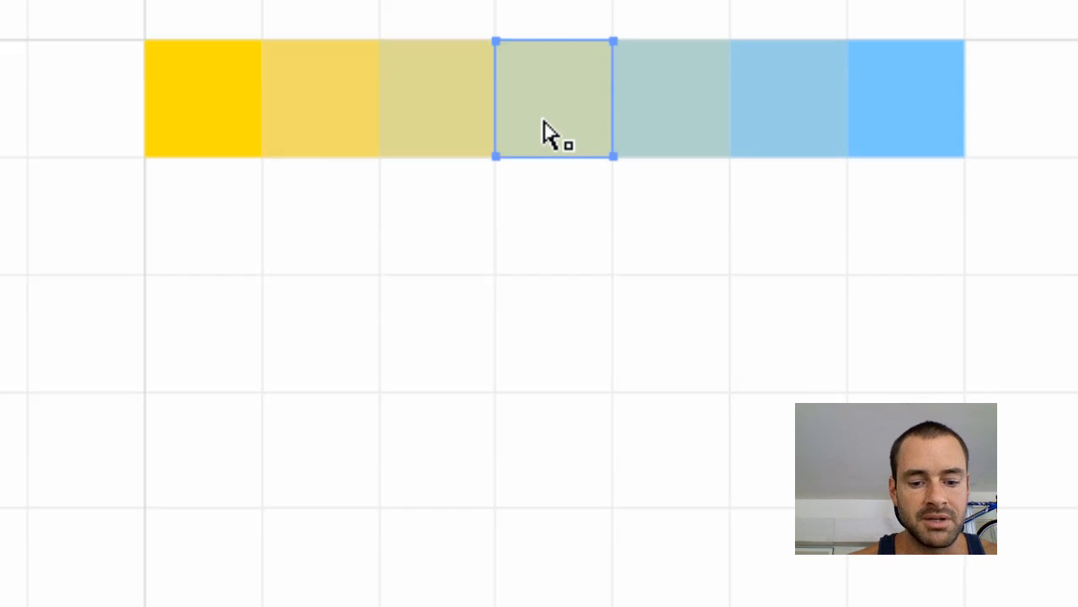
{"action": "key", "text": "v"}
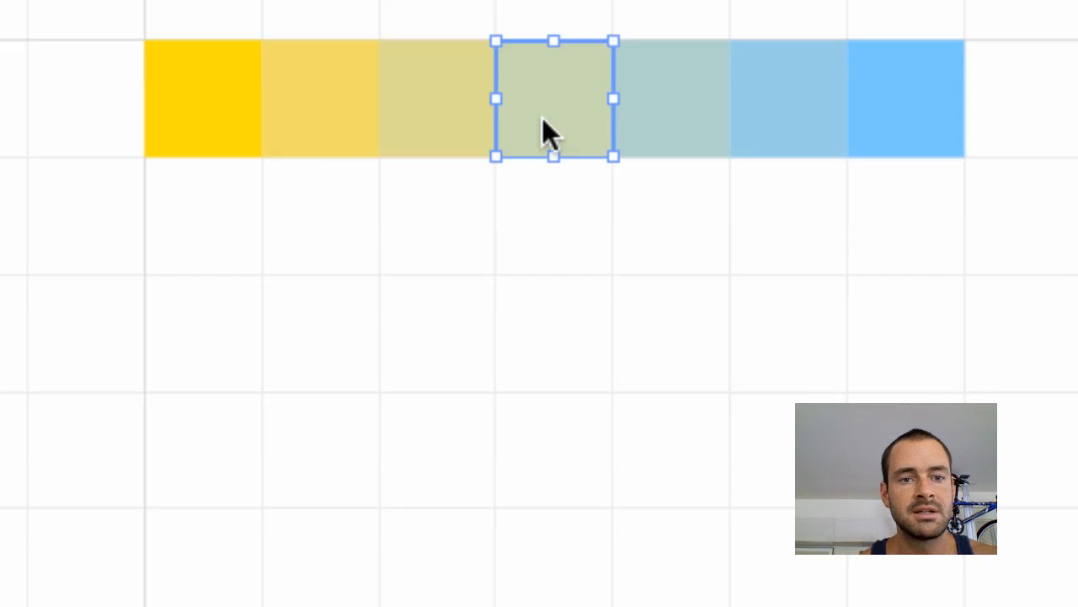
{"action": "left_click_drag", "start_coordinate": [542, 135], "coordinate": [292, 505]}
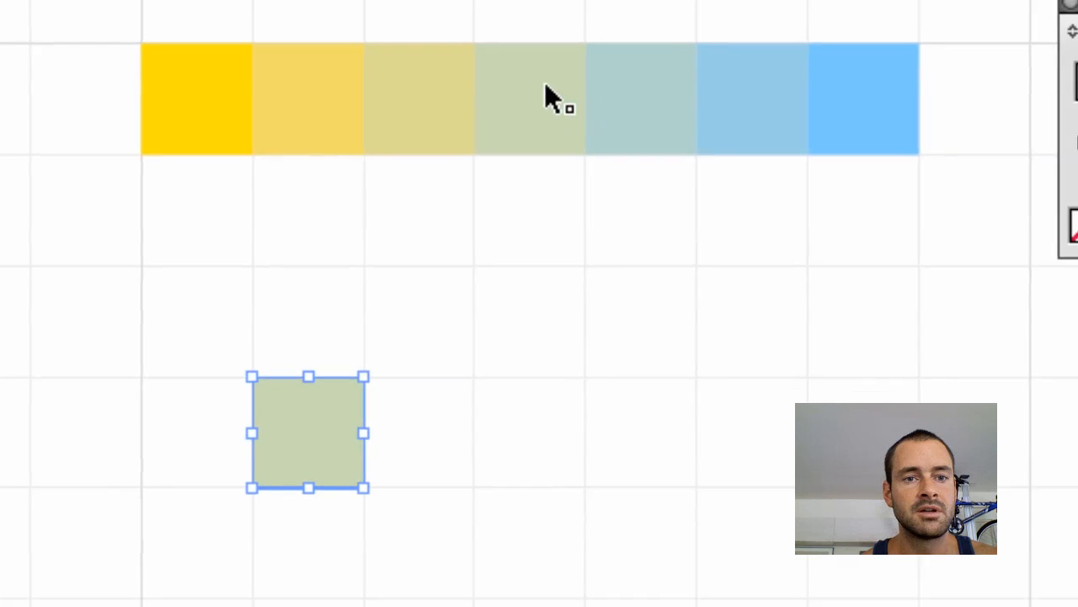
{"action": "left_click_drag", "start_coordinate": [571, 83], "coordinate": [821, 398]}
{"action": "left_click_drag", "start_coordinate": [554, 294], "coordinate": [553, 295]}
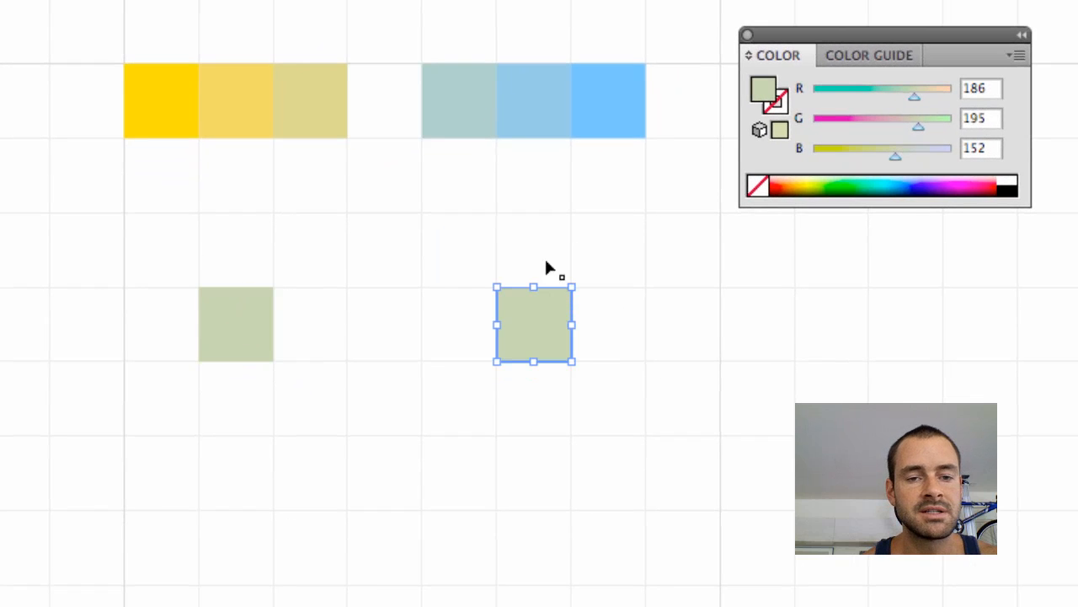
{"action": "left_click", "coordinate": [531, 197]}
Enlarge the yellow end square to four by nine grid cells and the blue end square to 27 by 81 px
{"action": "left_click", "coordinate": [171, 115]}
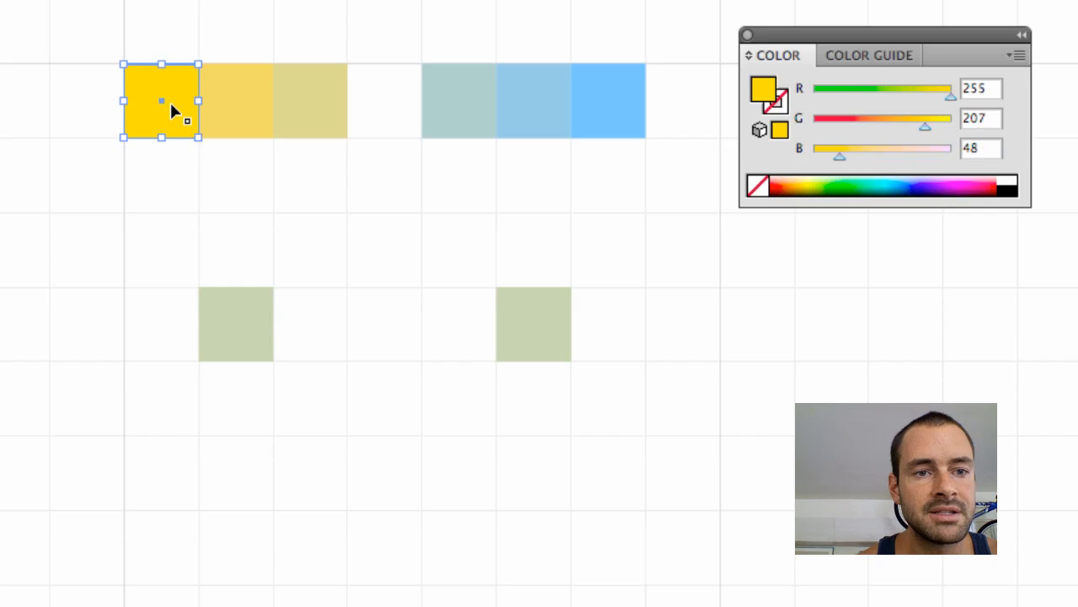
{"action": "left_click_drag", "start_coordinate": [199, 138], "coordinate": [422, 606]}
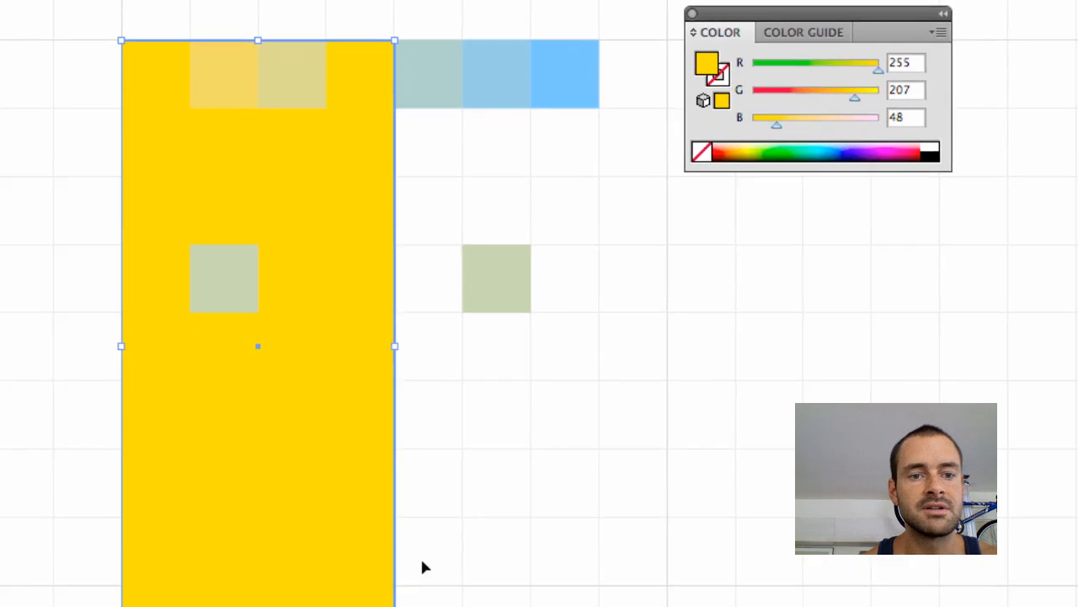
{"action": "left_click", "coordinate": [537, 67]}
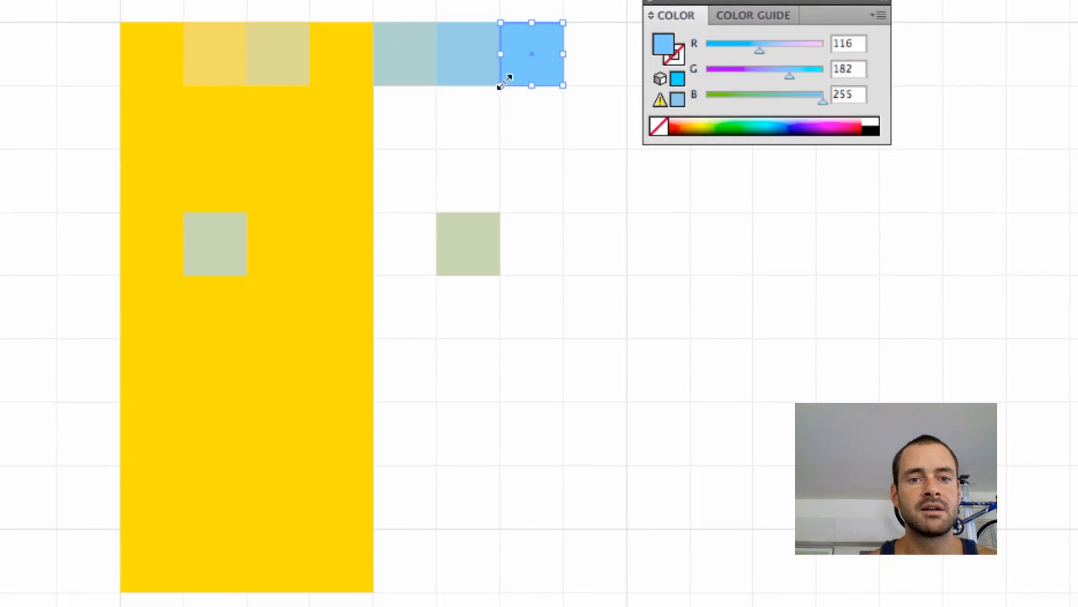
{"action": "left_click_drag", "start_coordinate": [500, 84], "coordinate": [374, 592]}
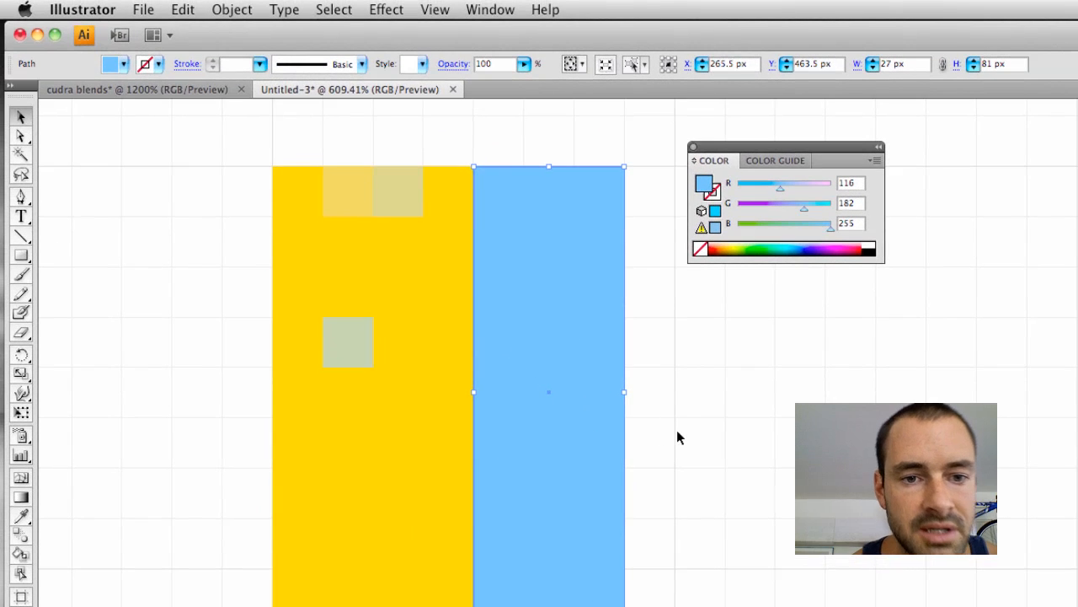
Send the blue rectangle behind all the other squares
{"action": "left_click", "coordinate": [232, 9]}
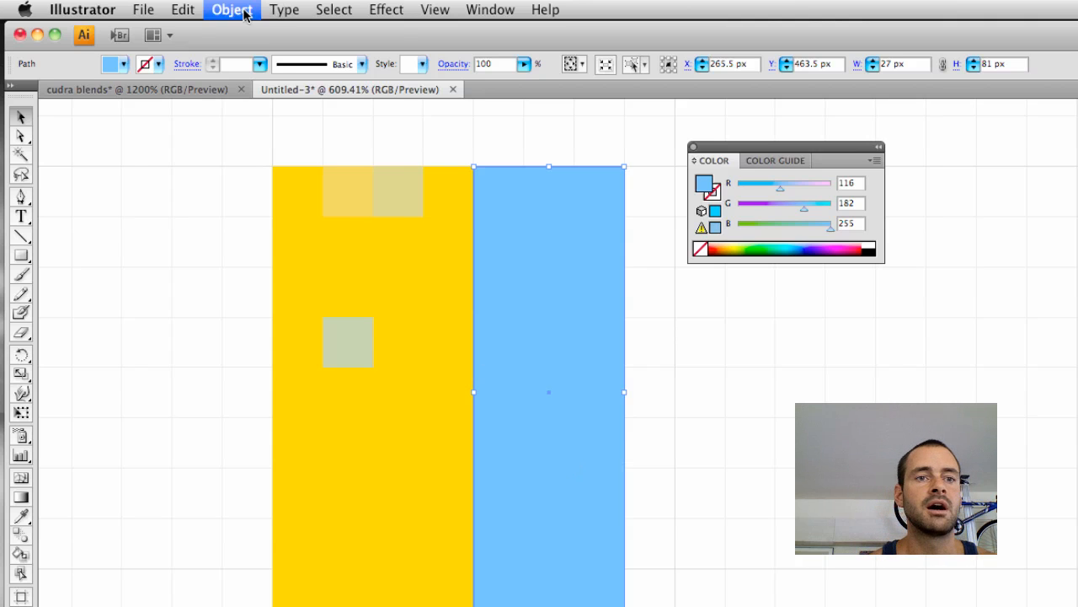
{"action": "mouse_move", "coordinate": [247, 48]}
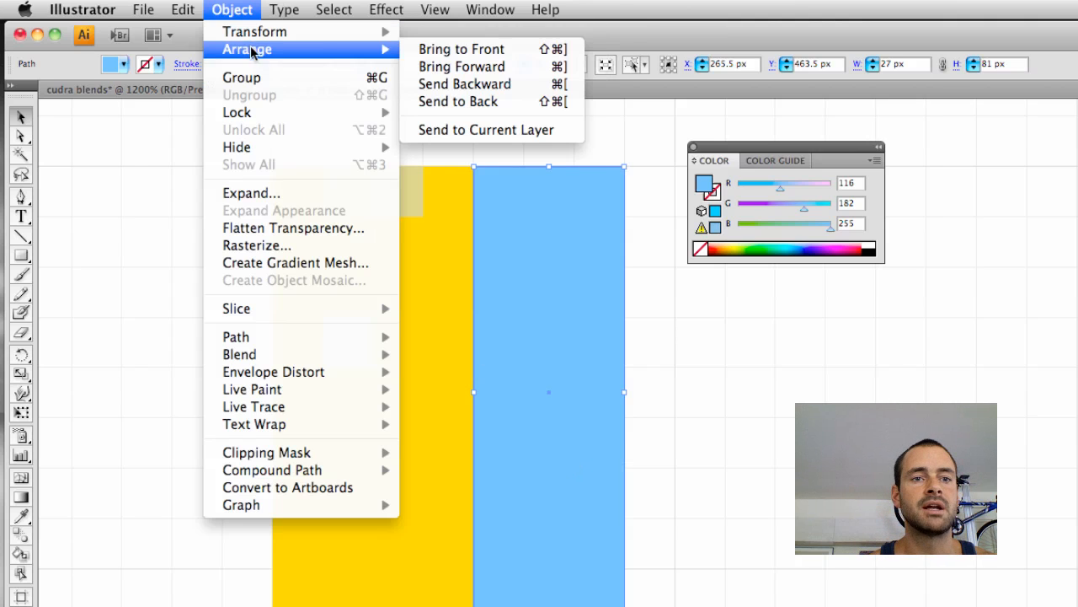
{"action": "left_click", "coordinate": [464, 101]}
{"action": "left_click", "coordinate": [729, 421]}
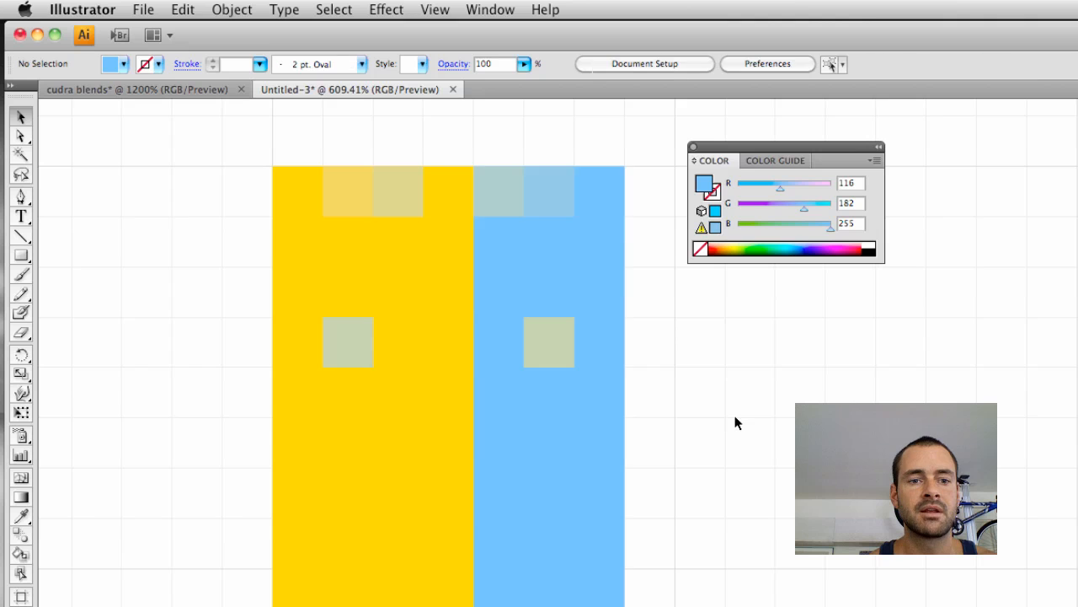
Widen the blue rectangle to 36 px and move both green squares one row down, shifting the one on yellow one column right
{"action": "left_click_drag", "start_coordinate": [565, 361], "coordinate": [562, 428]}
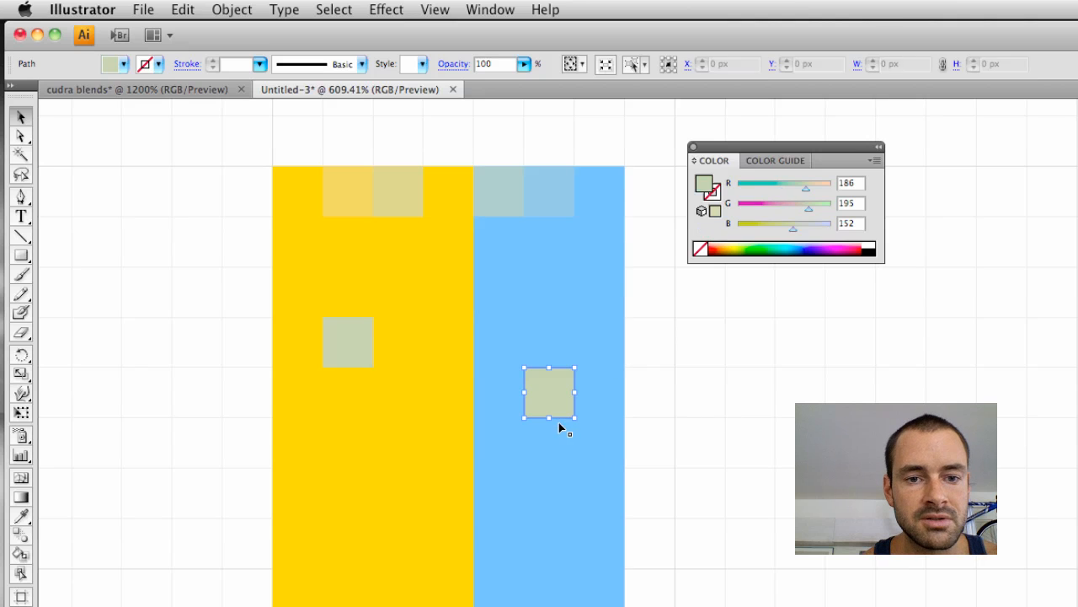
{"action": "left_click", "coordinate": [619, 417]}
{"action": "left_click_drag", "start_coordinate": [623, 390], "coordinate": [650, 385]}
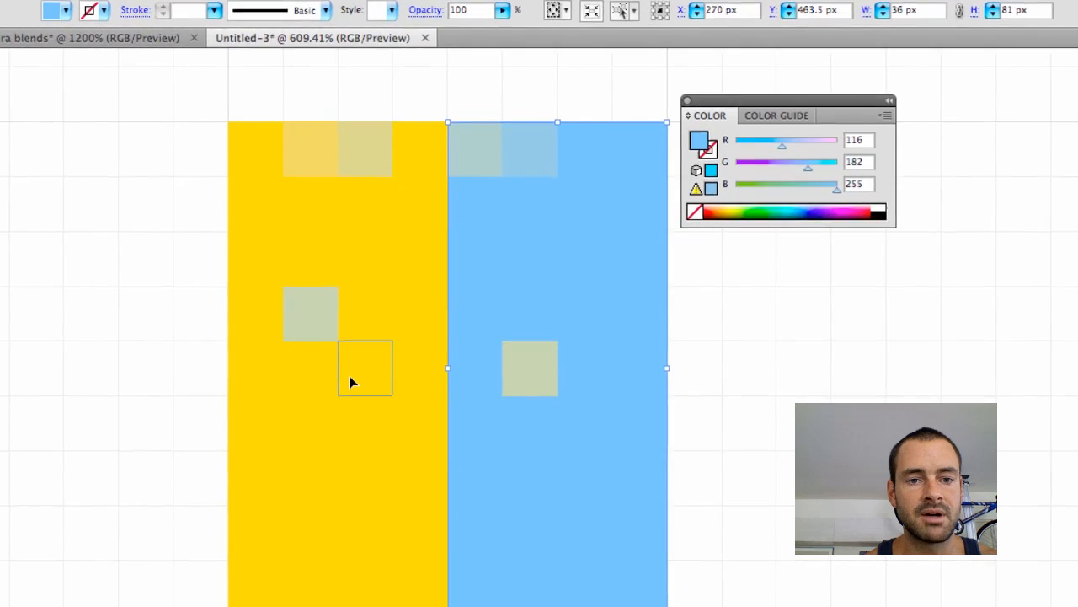
{"action": "left_click_drag", "start_coordinate": [352, 382], "coordinate": [352, 383]}
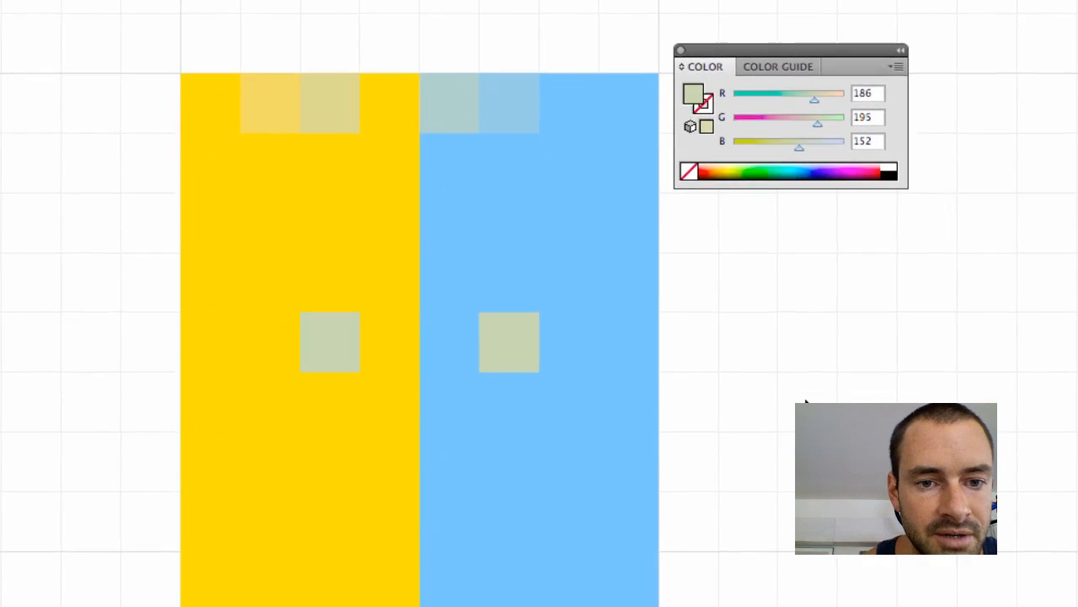
Stretch the green squares on the blue and yellow backgrounds downward to three grid cells tall
{"action": "left_click", "coordinate": [499, 358]}
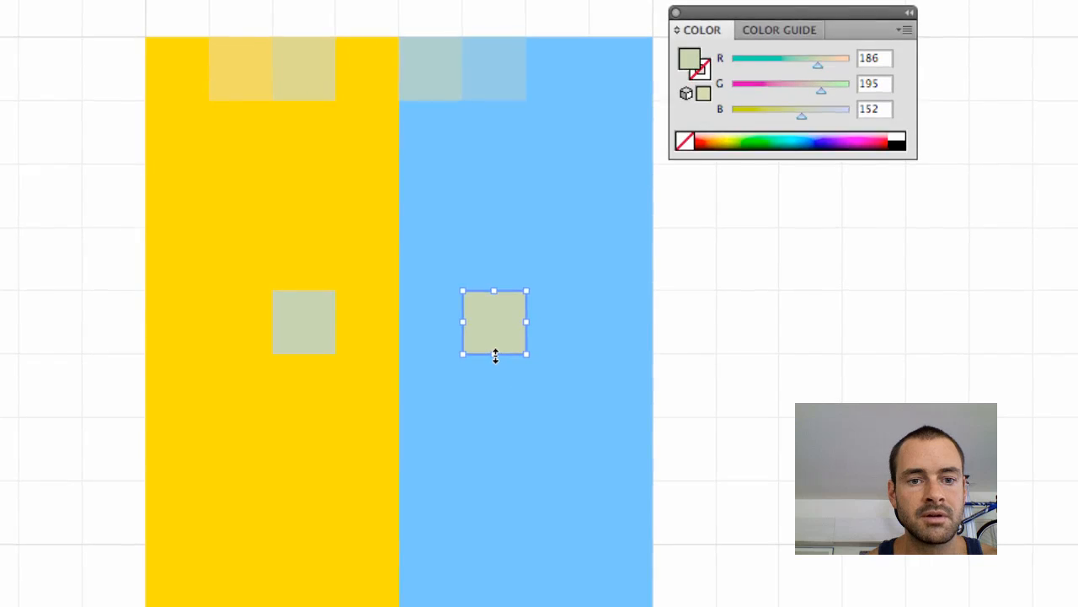
{"action": "left_click_drag", "start_coordinate": [495, 356], "coordinate": [495, 479]}
{"action": "left_click", "coordinate": [296, 347]}
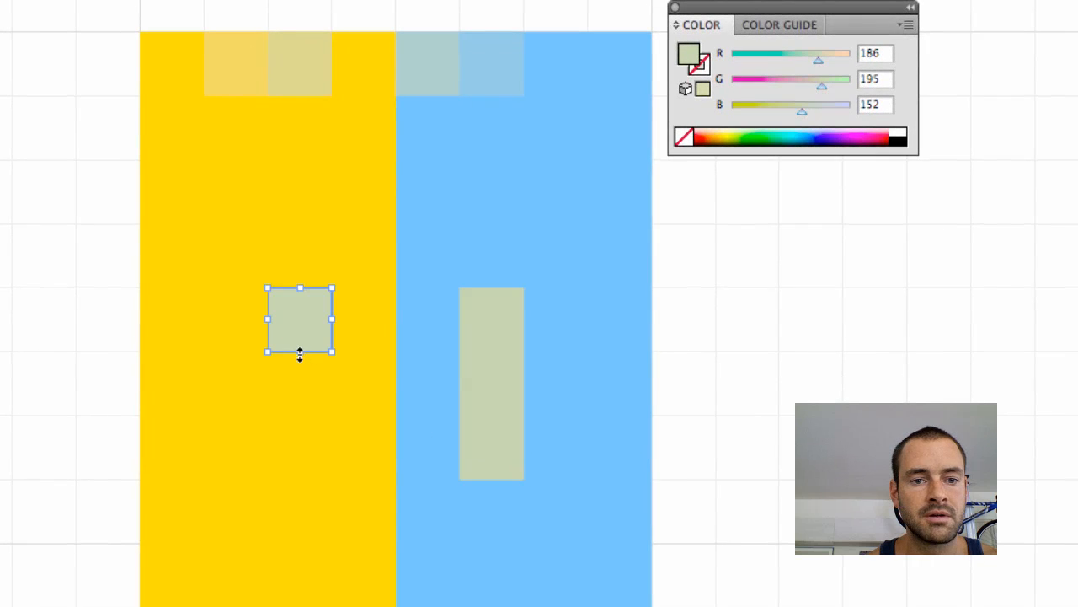
{"action": "left_click_drag", "start_coordinate": [300, 351], "coordinate": [315, 476]}
{"action": "left_click", "coordinate": [899, 439]}
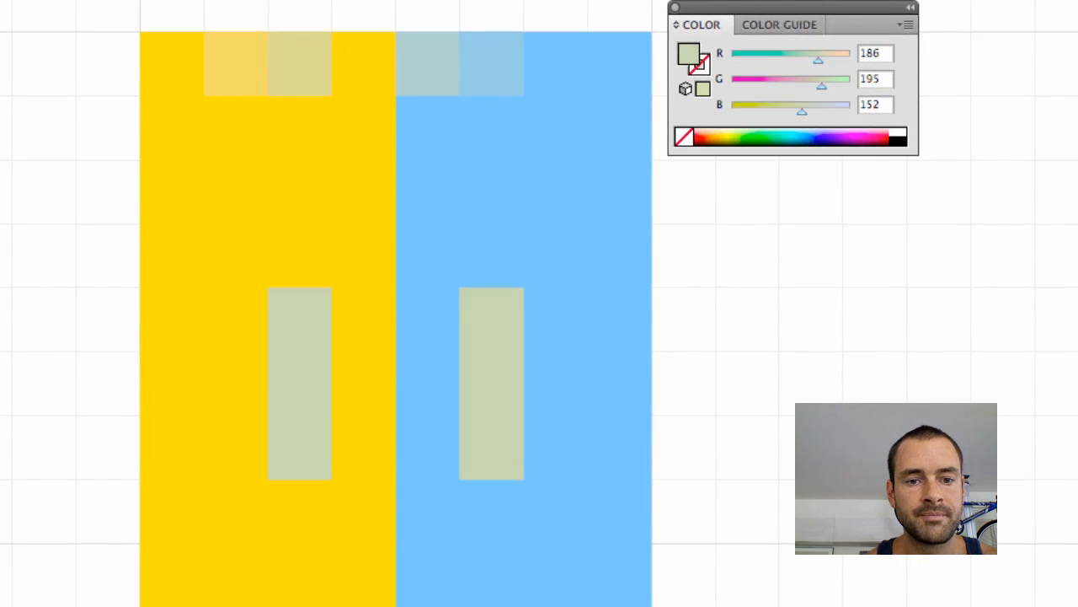